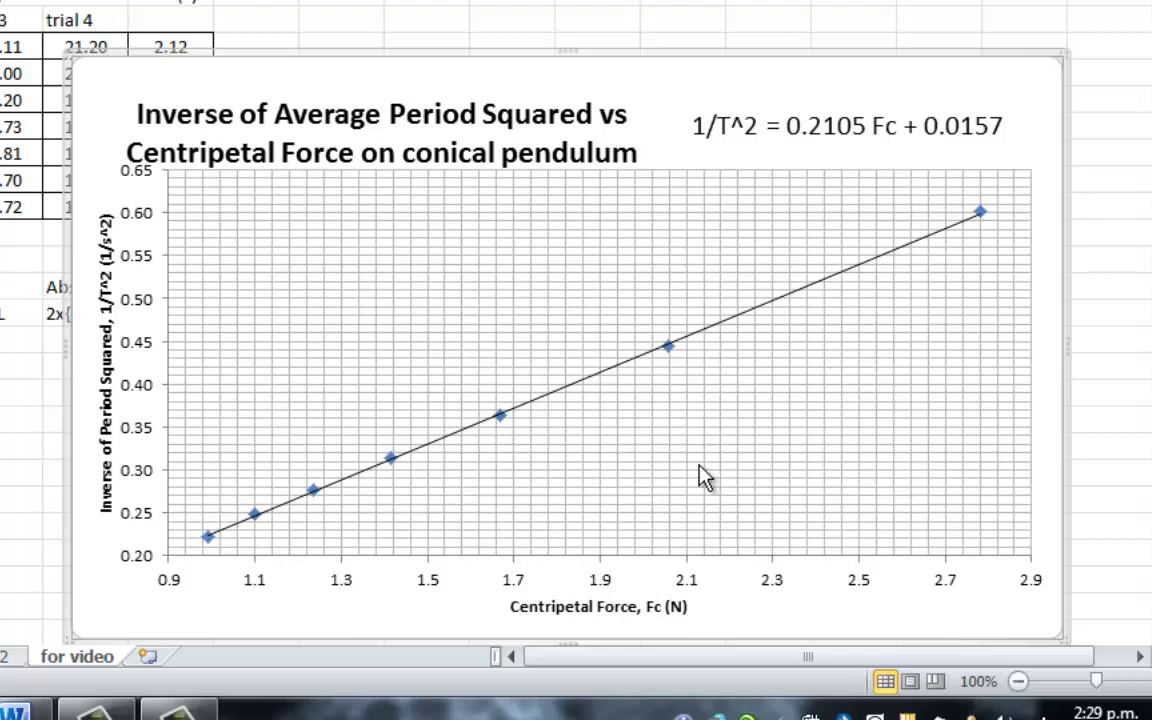
- Move the chart clear of the data table so the trial and uncertainty columns are uncovered
{"action": "left_click", "coordinate": [983, 218]}
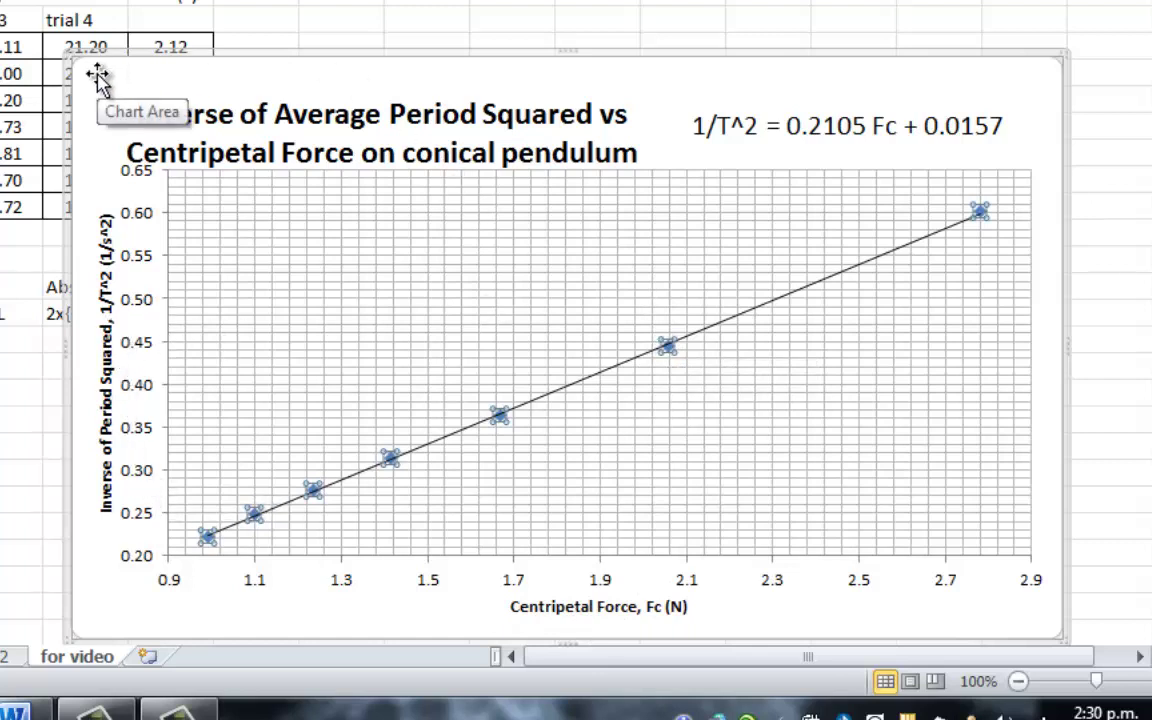
{"action": "left_click_drag", "start_coordinate": [88, 80], "coordinate": [300, 101]}
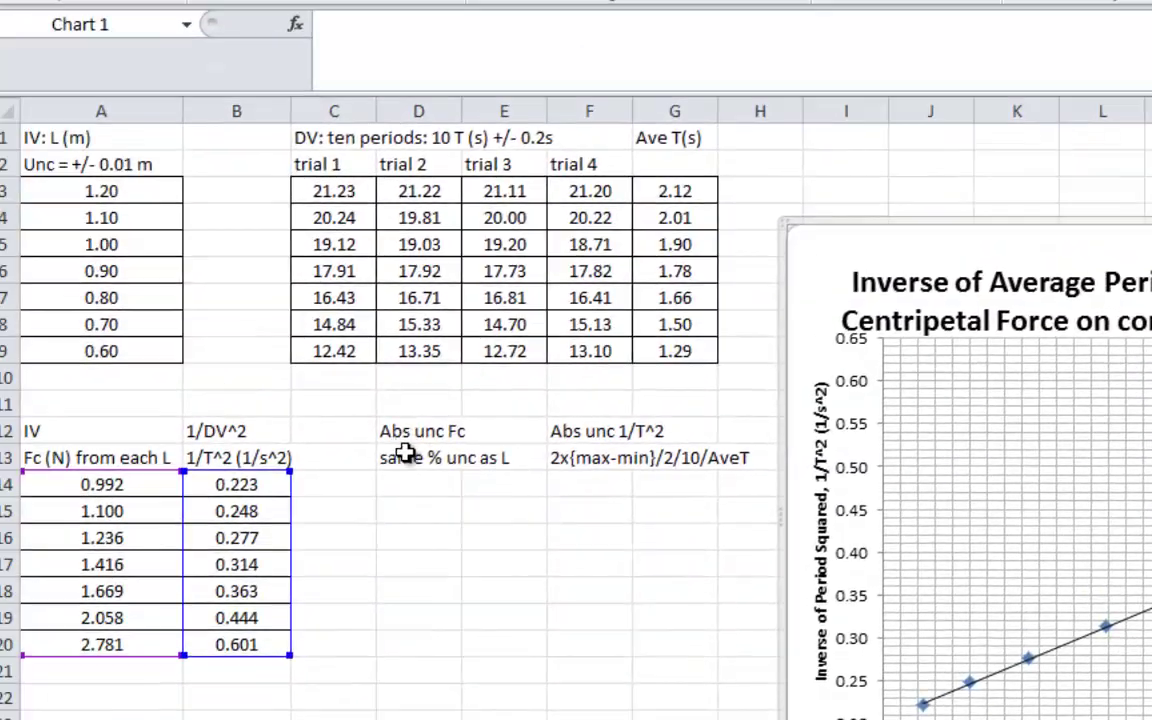
{"action": "left_click", "coordinate": [388, 432]}
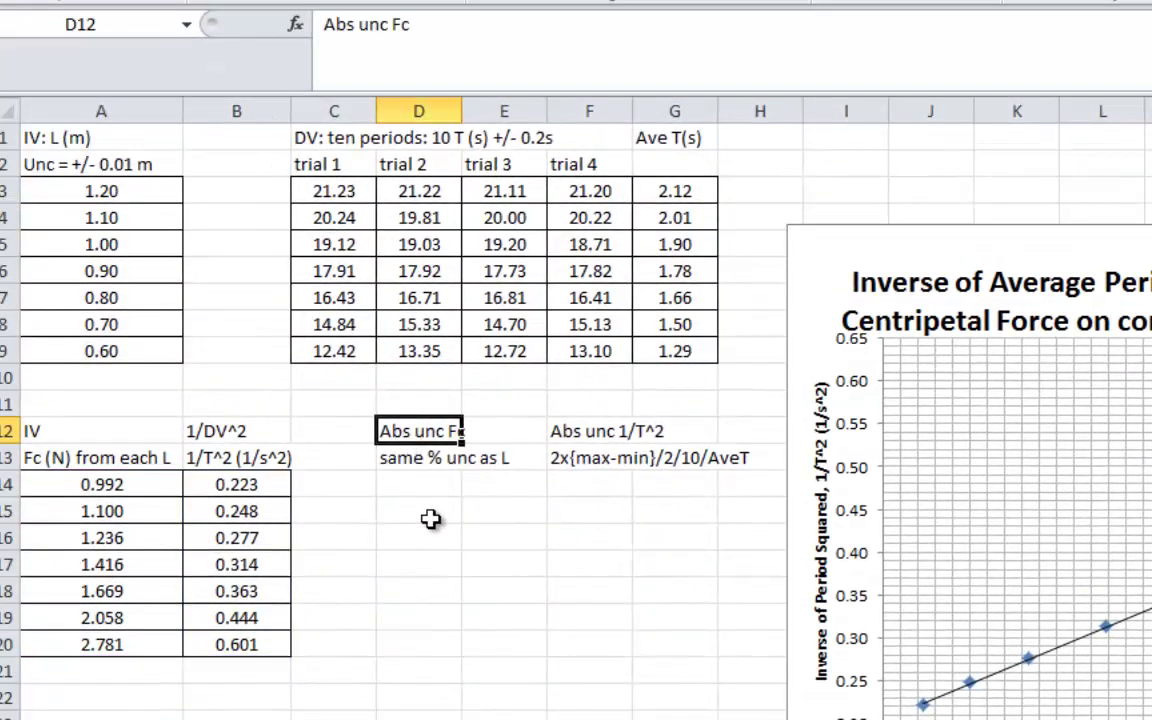
- Enter the formula =0.01/A3*A14 in cell D14 for the absolute uncertainty of Fc
{"action": "left_click", "coordinate": [406, 489]}
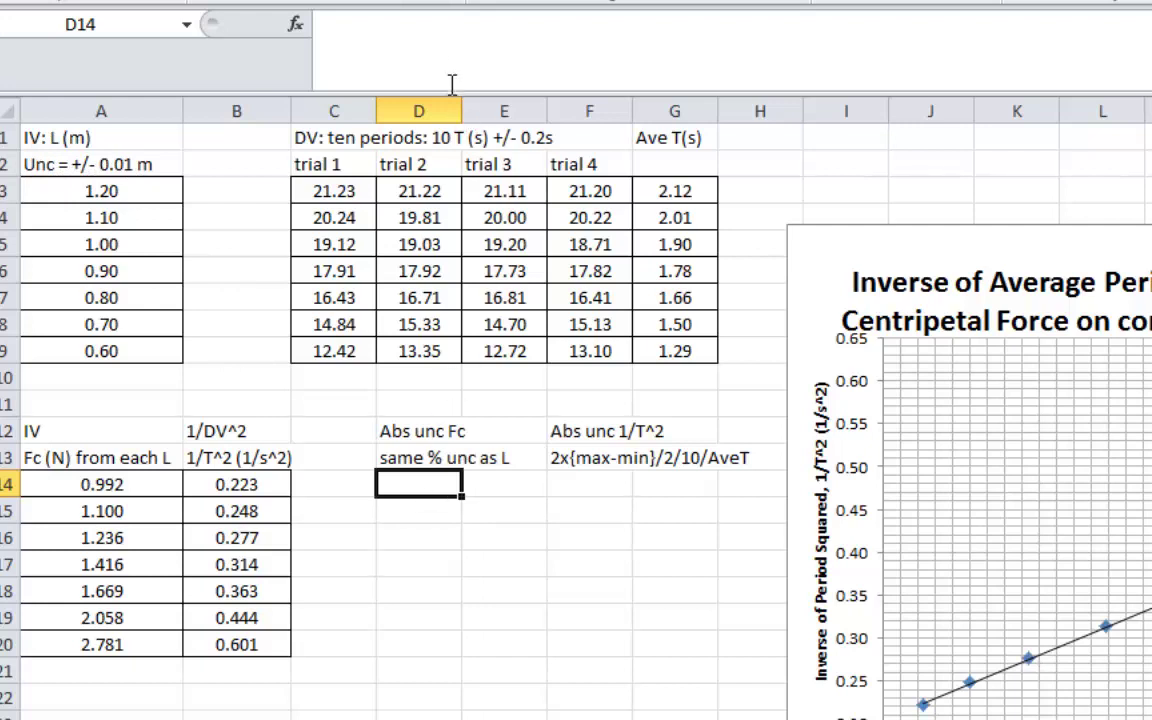
{"action": "left_click", "coordinate": [380, 16]}
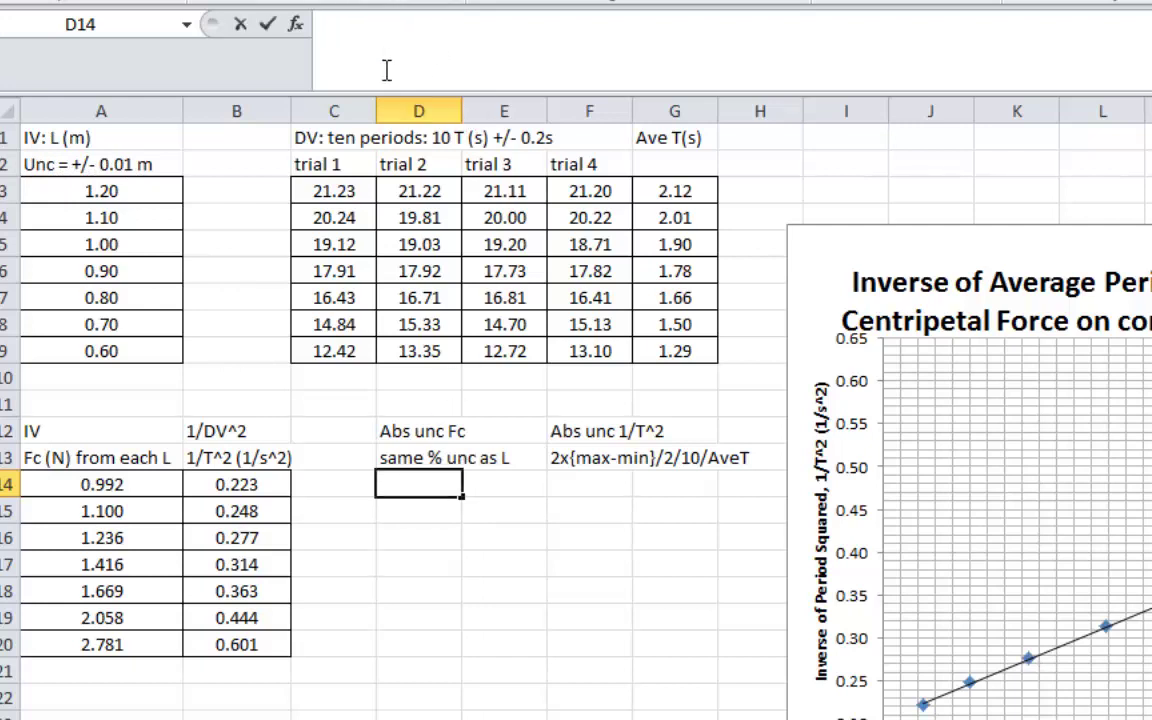
{"action": "type", "text": "=0.01/"}
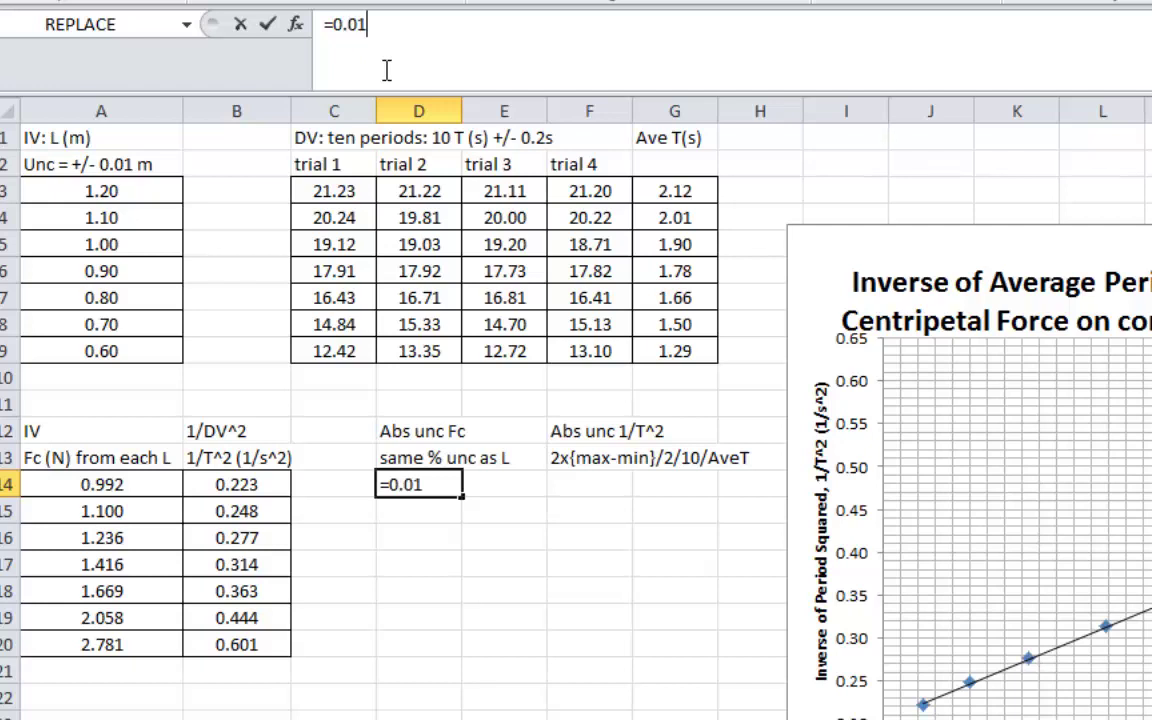
{"action": "left_click", "coordinate": [103, 193]}
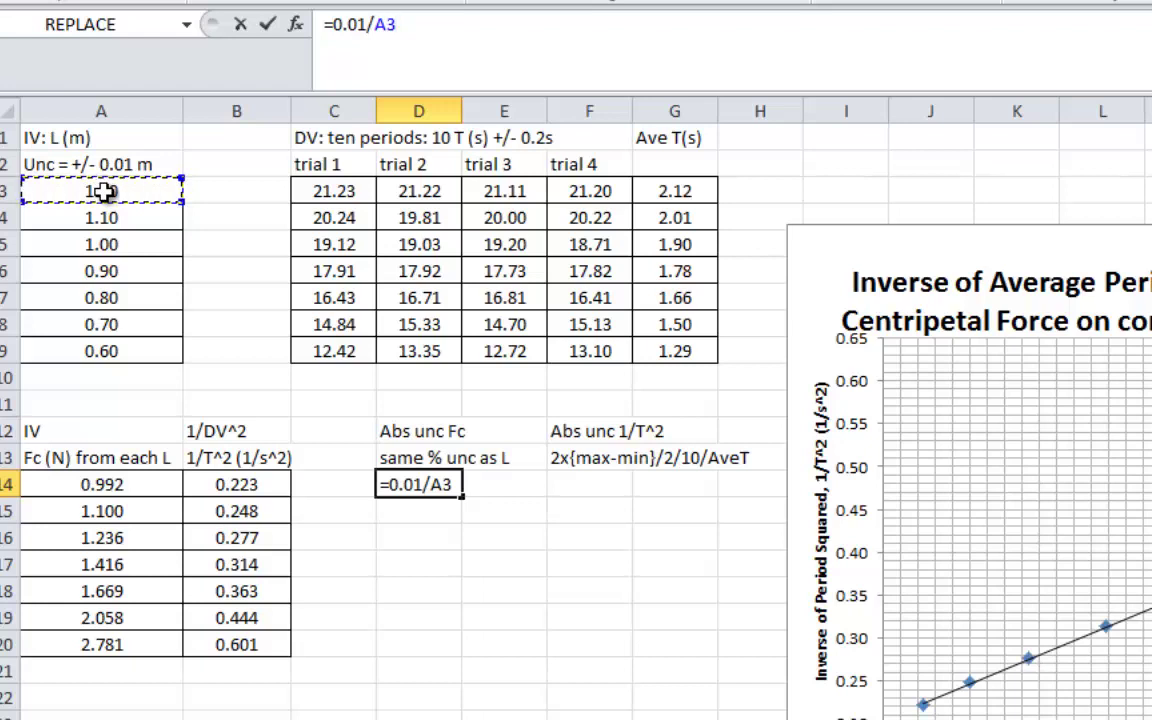
{"action": "type", "text": "*"}
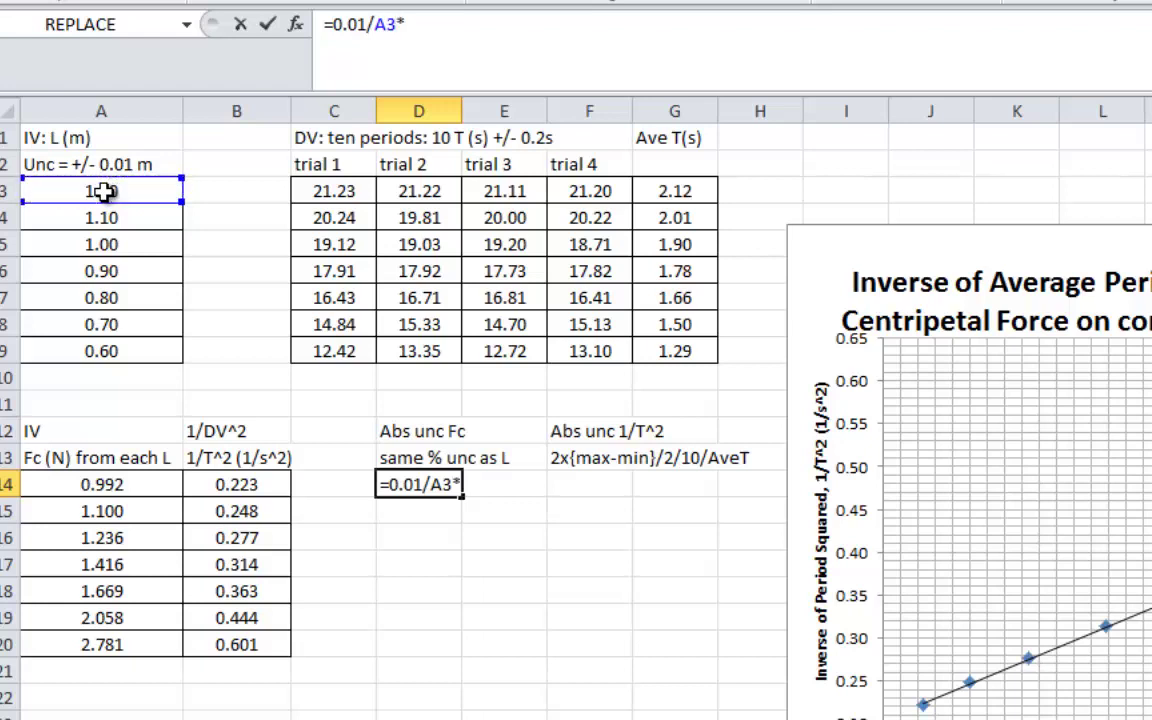
{"action": "left_click", "coordinate": [103, 484]}
{"action": "key", "text": "Return"}
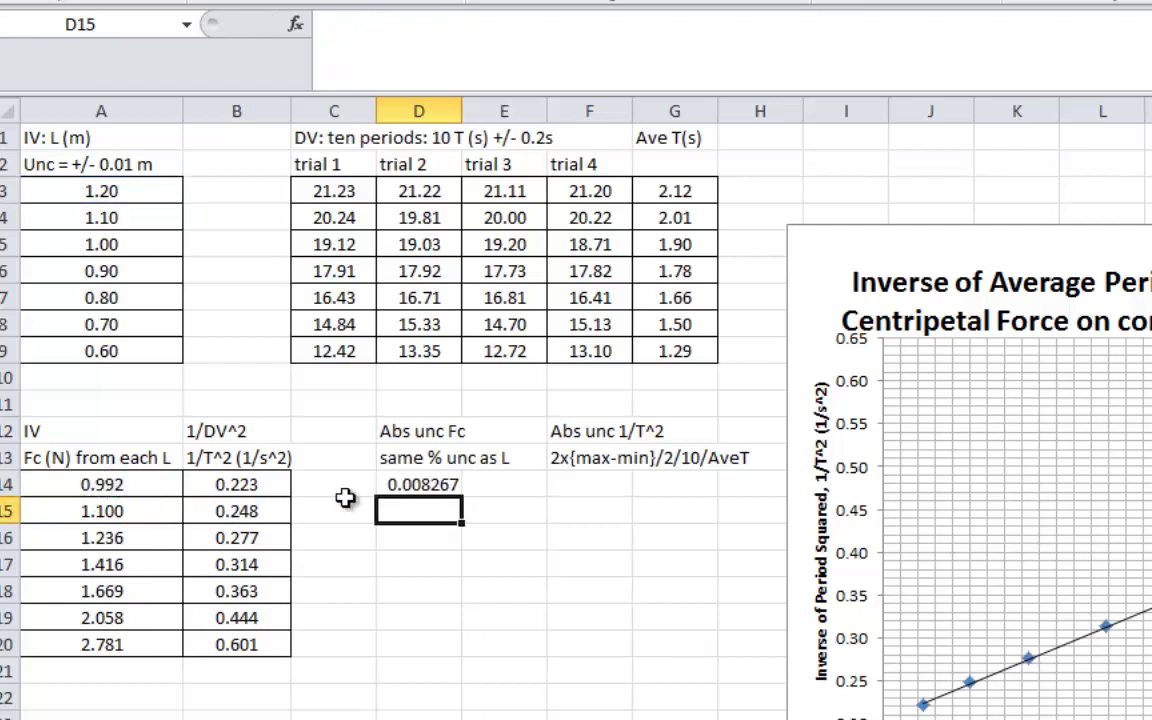
- Fill the Fc uncertainty formula from D14 down through D20
{"action": "left_click", "coordinate": [451, 484]}
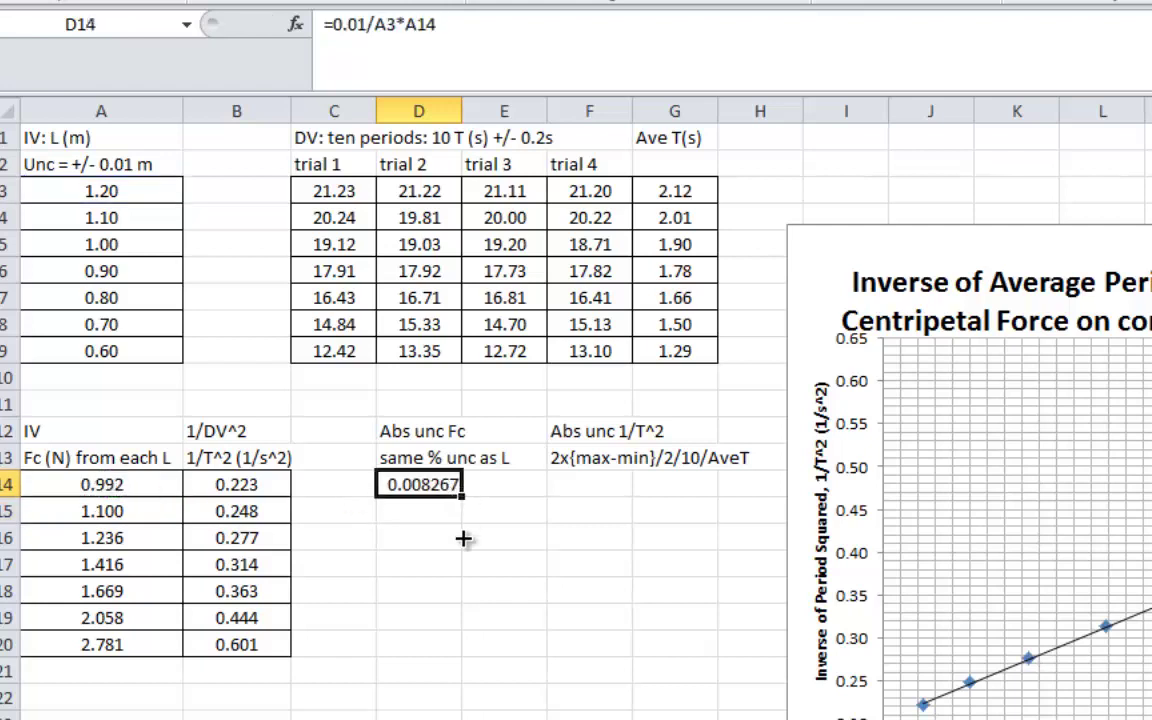
{"action": "left_click_drag", "start_coordinate": [463, 538], "coordinate": [458, 655]}
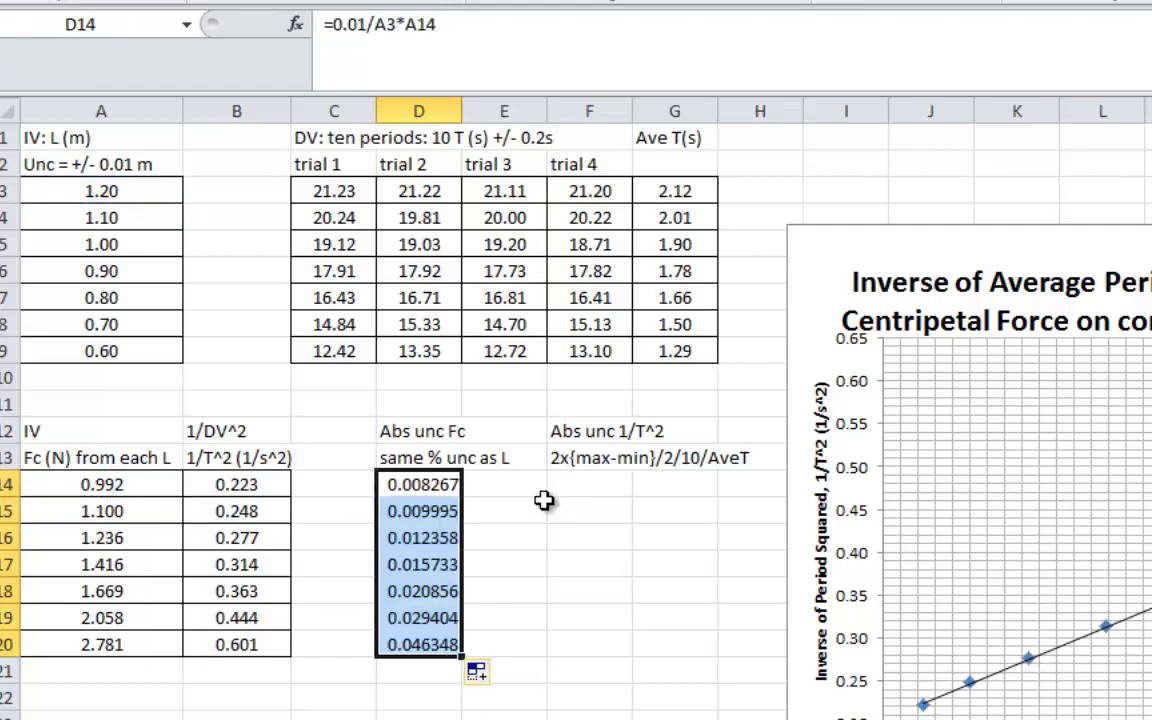
{"action": "left_click", "coordinate": [415, 692]}
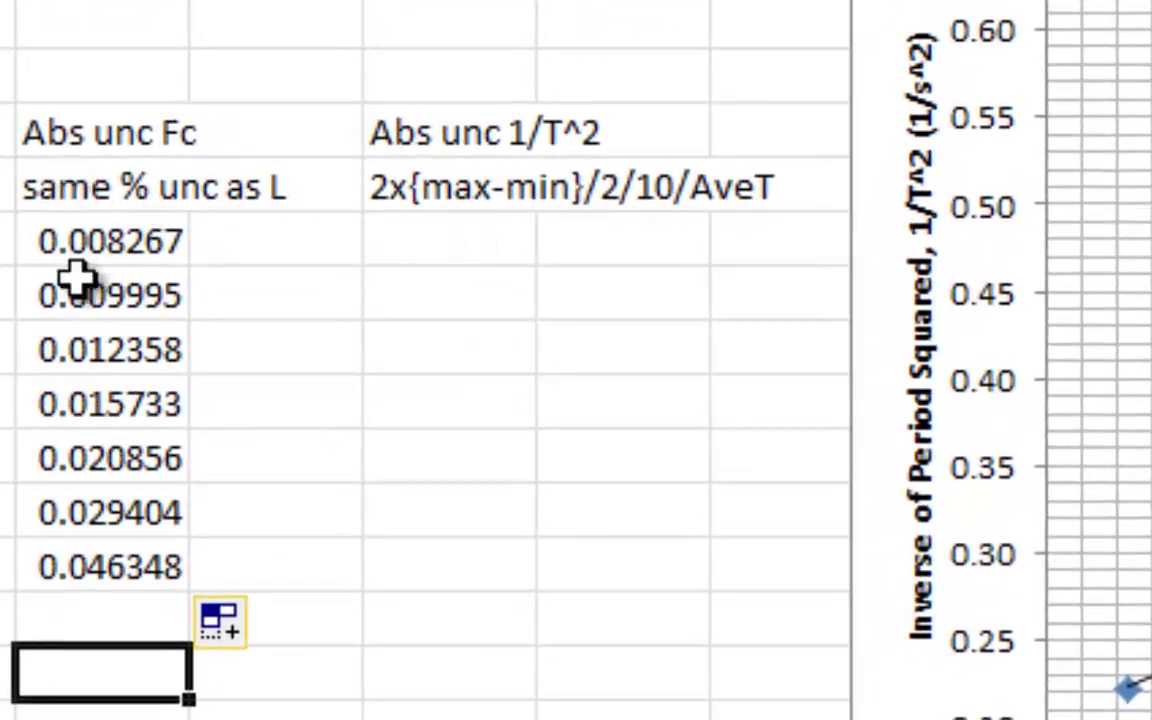
{"action": "left_click", "coordinate": [453, 240]}
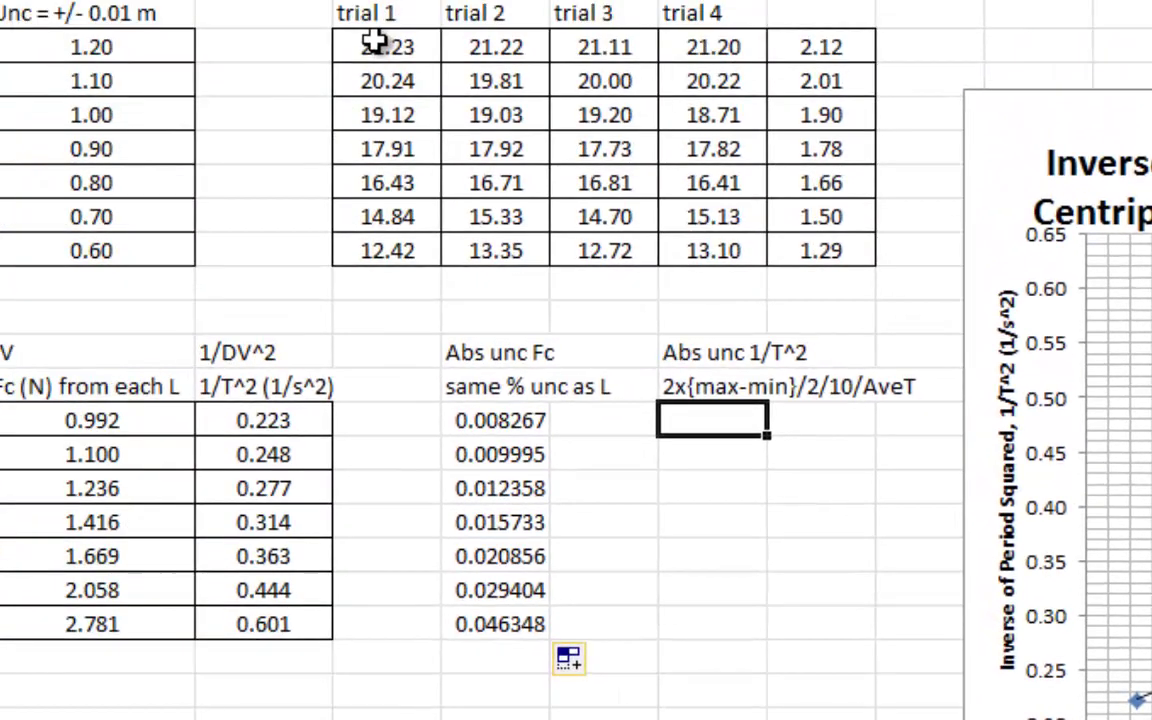
{"action": "left_click_drag", "start_coordinate": [381, 42], "coordinate": [712, 51]}
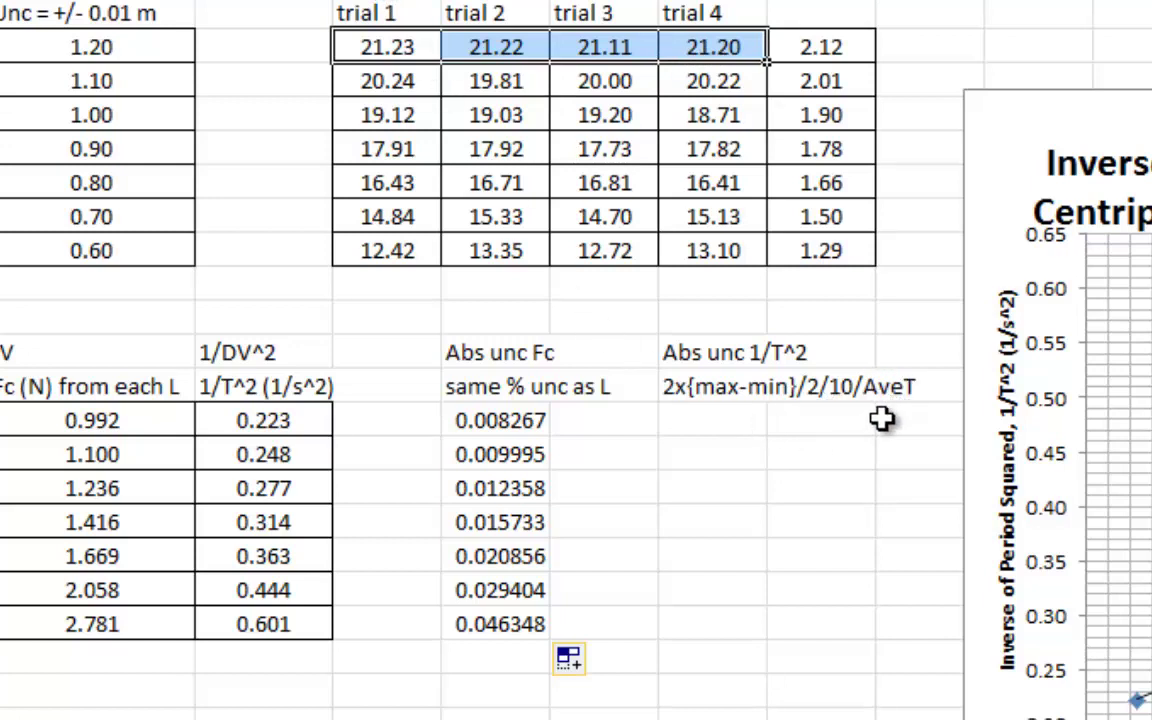
{"action": "left_click", "coordinate": [265, 421]}
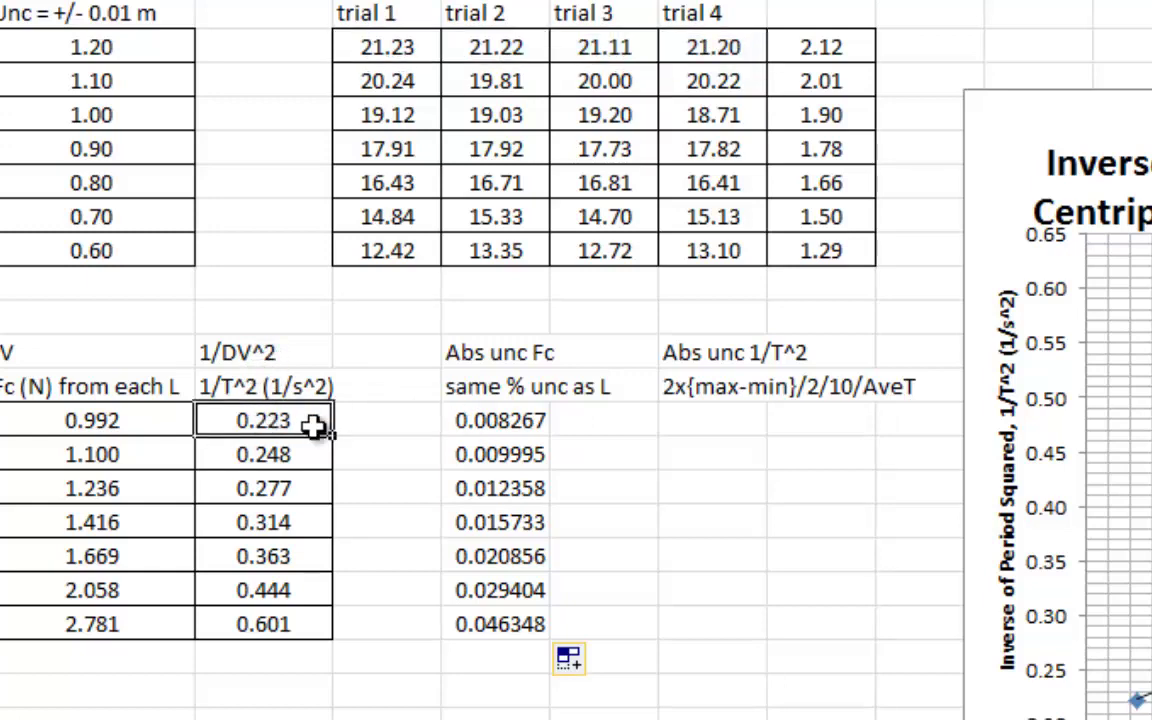
- Begin the 1/T^2 uncertainty formula in F14 with the trial range difference MAX(C3:F3)-MIN(C3:F3)
{"action": "left_click", "coordinate": [717, 423]}
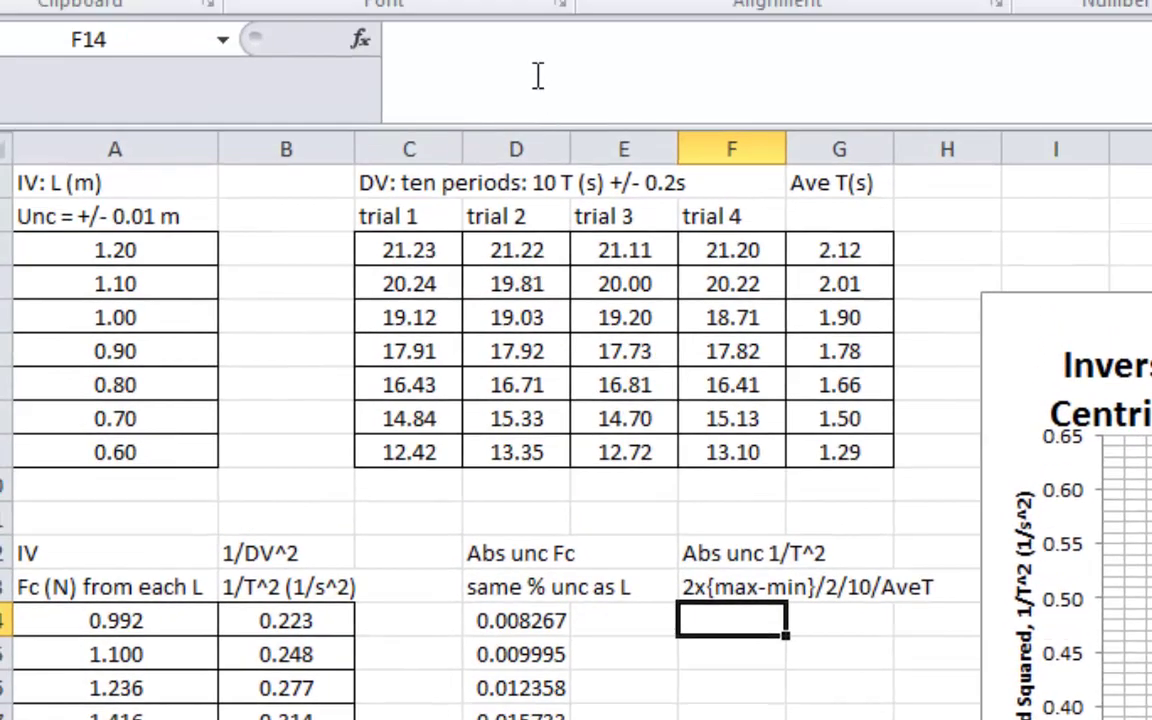
{"action": "left_click", "coordinate": [526, 44]}
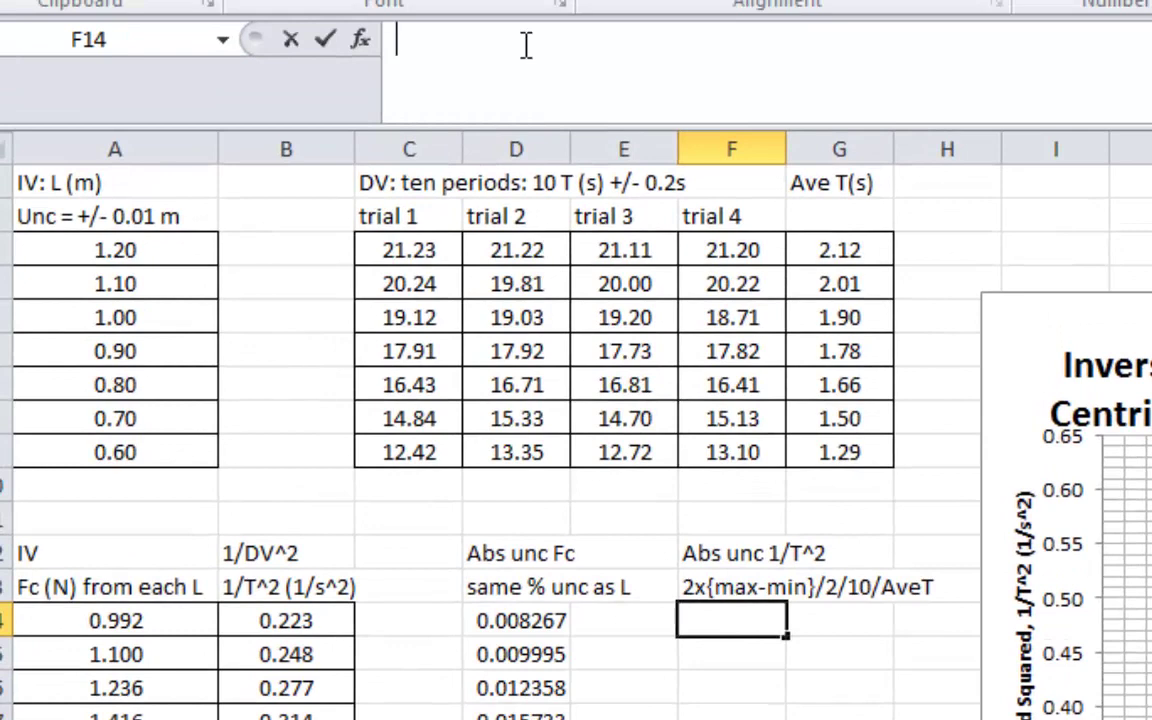
{"action": "type", "text": "="}
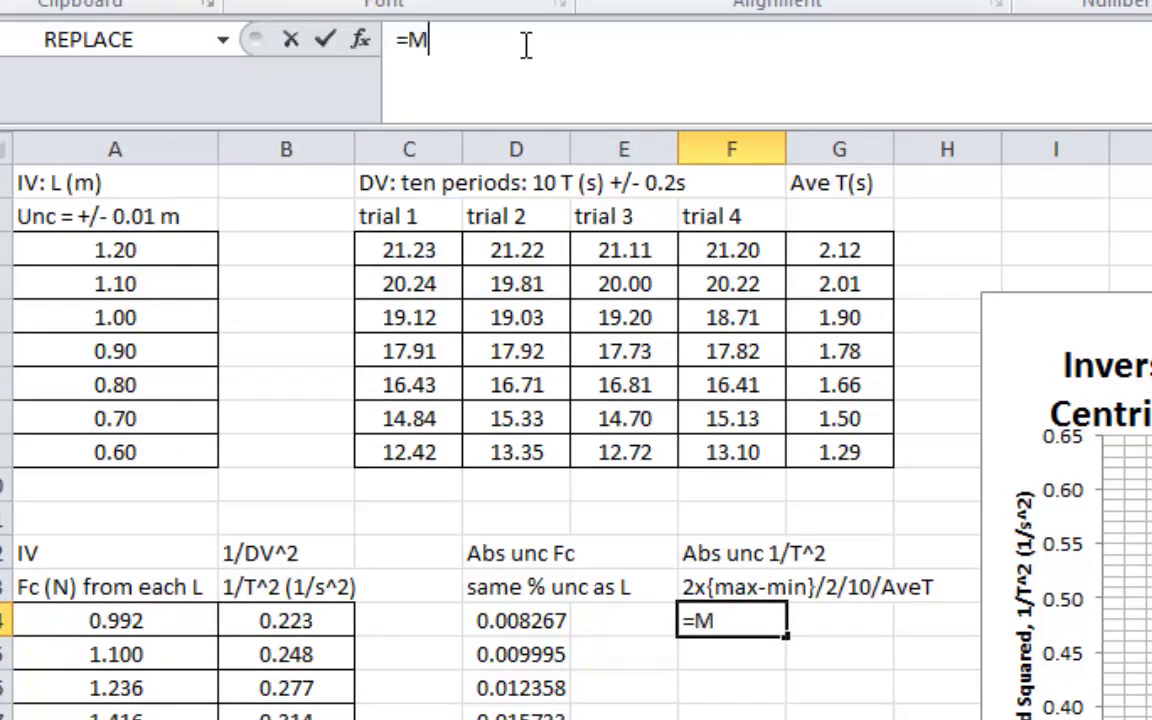
{"action": "type", "text": "MAX("}
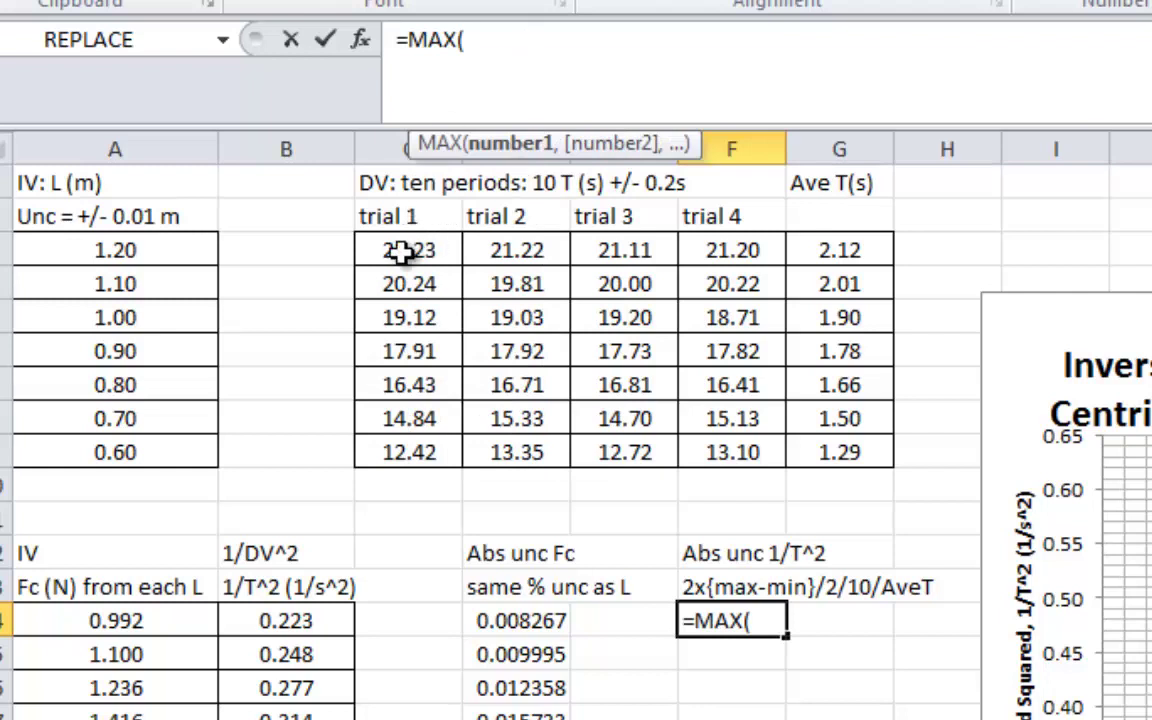
{"action": "left_click_drag", "start_coordinate": [400, 252], "coordinate": [706, 255]}
{"action": "type", "text": ")-MIN"}
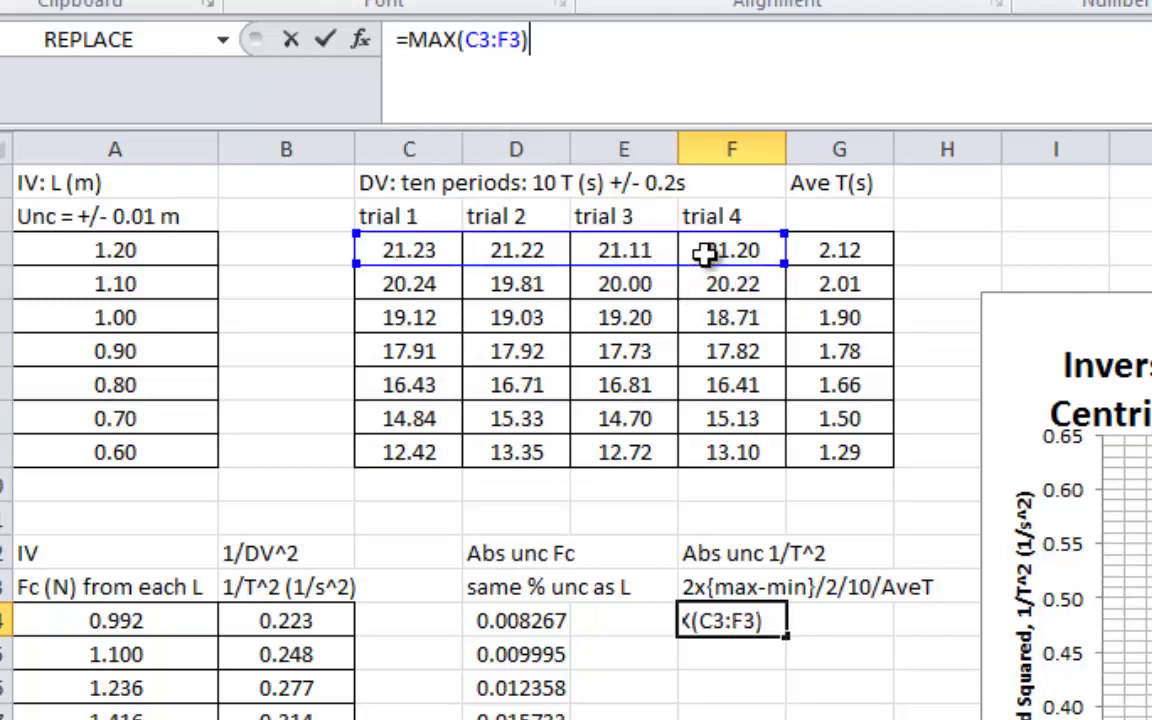
{"action": "type", "text": "("}
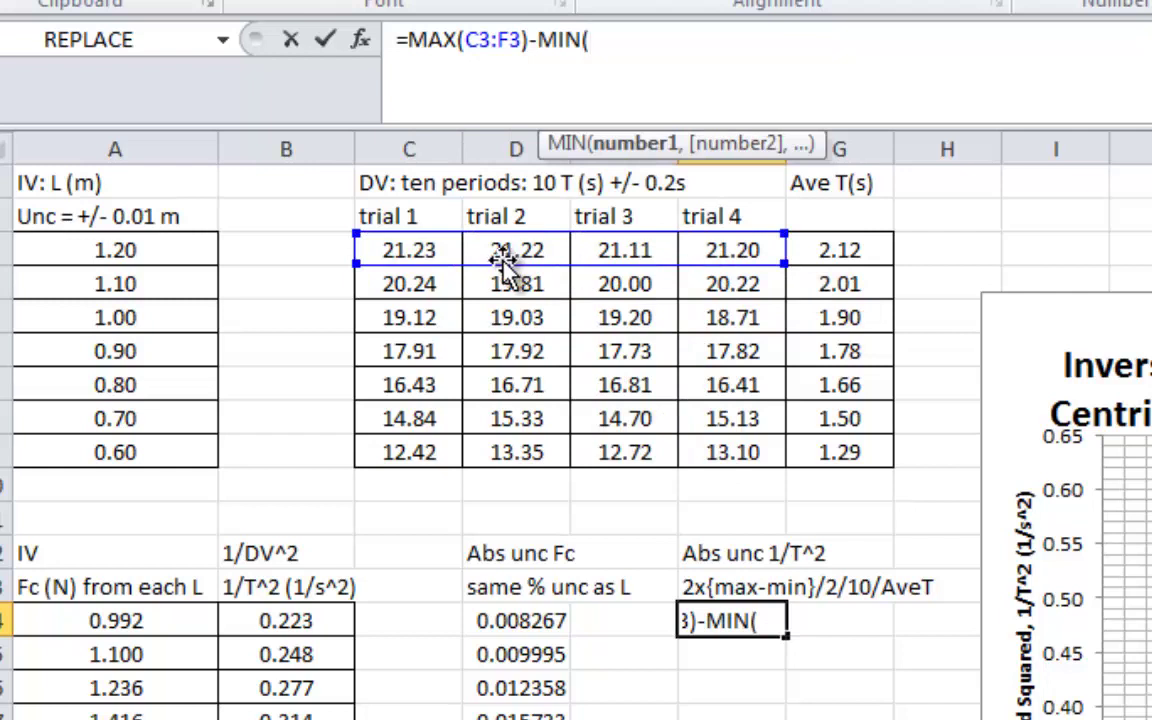
{"action": "left_click_drag", "start_coordinate": [437, 249], "coordinate": [760, 256]}
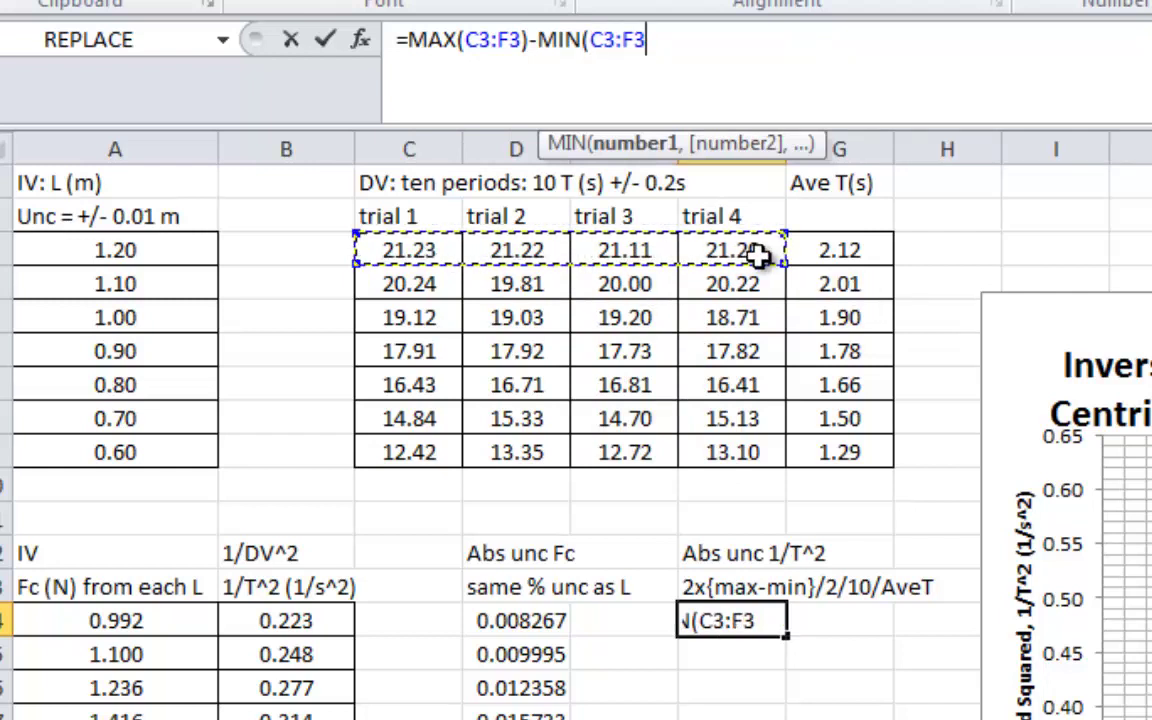
{"action": "type", "text": ")"}
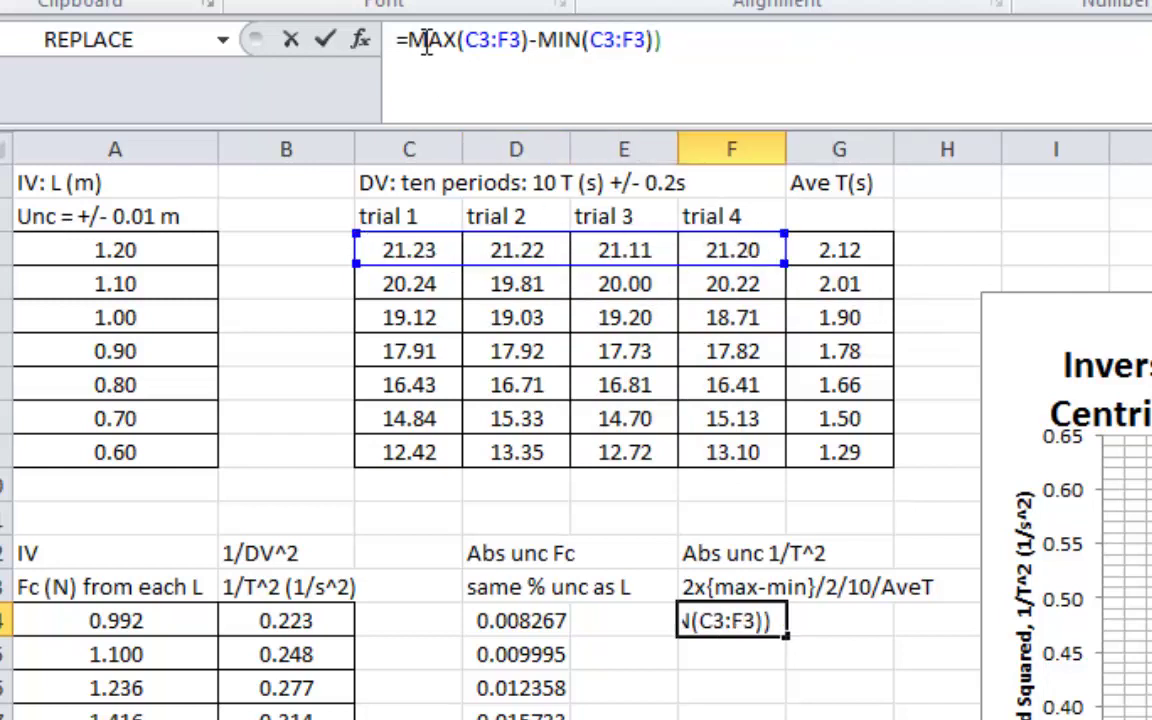
- Enclose the MAX-MIN difference in parentheses and divide it by 2, by 10 and by the average period in G3
{"action": "left_click", "coordinate": [410, 39]}
{"action": "type", "text": "("}
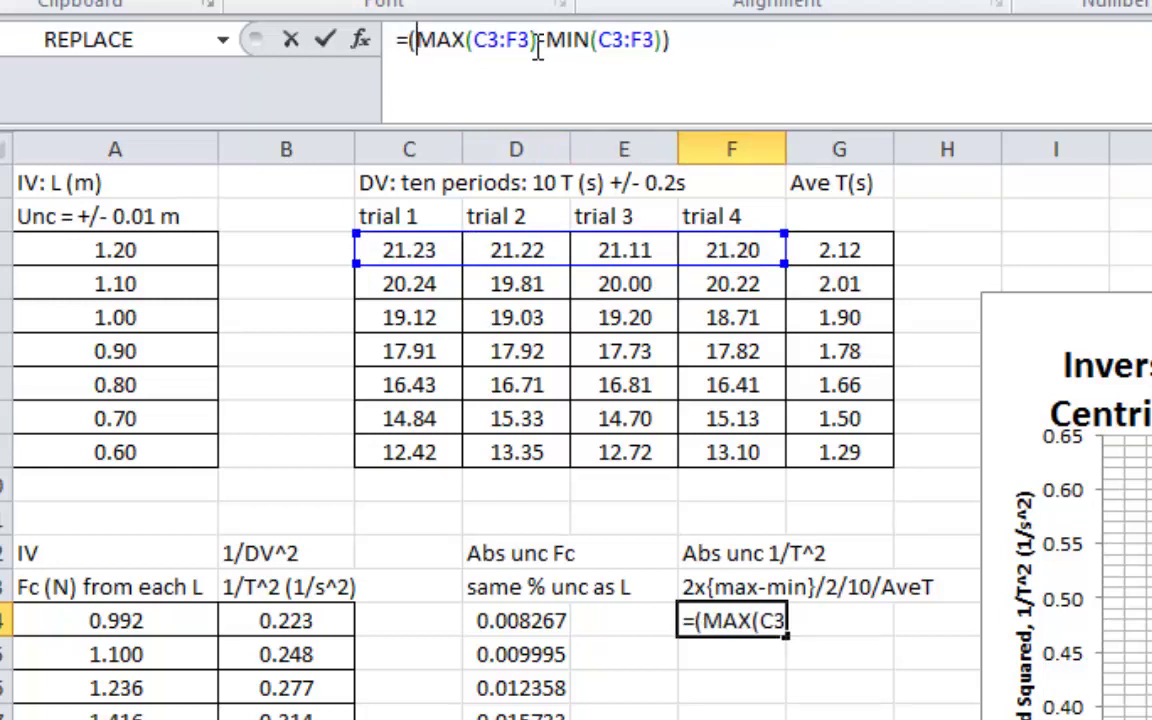
{"action": "left_click", "coordinate": [686, 40]}
{"action": "type", "text": "/"}
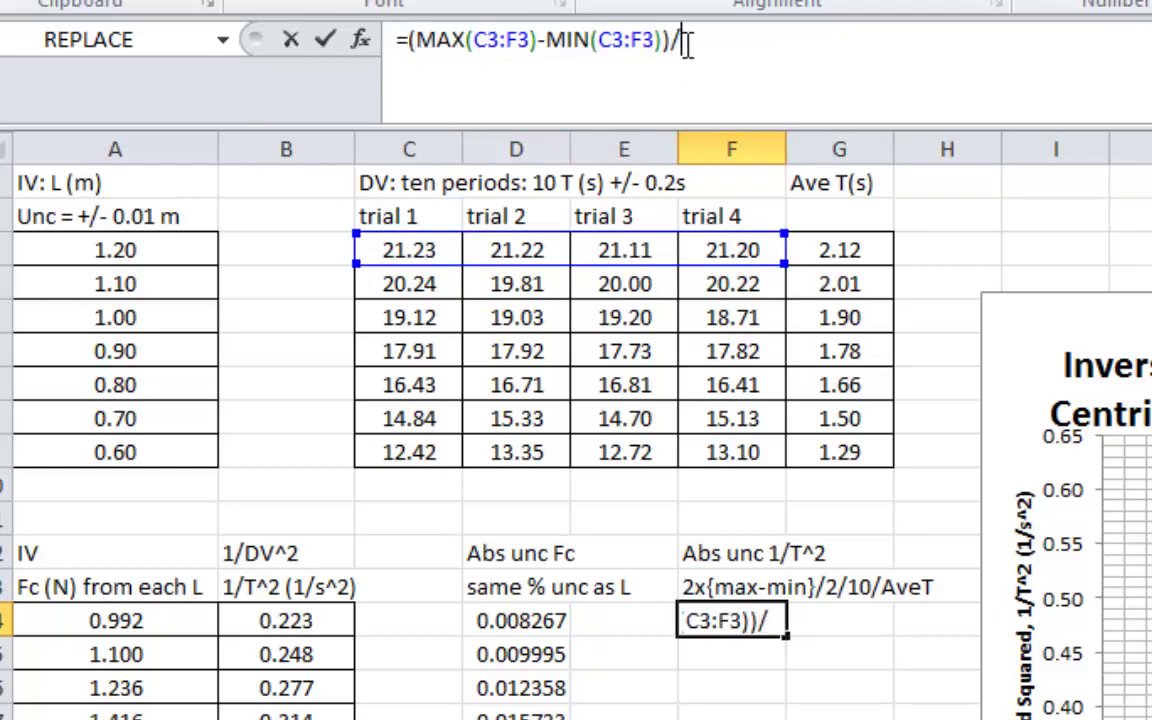
{"action": "type", "text": "2/10"}
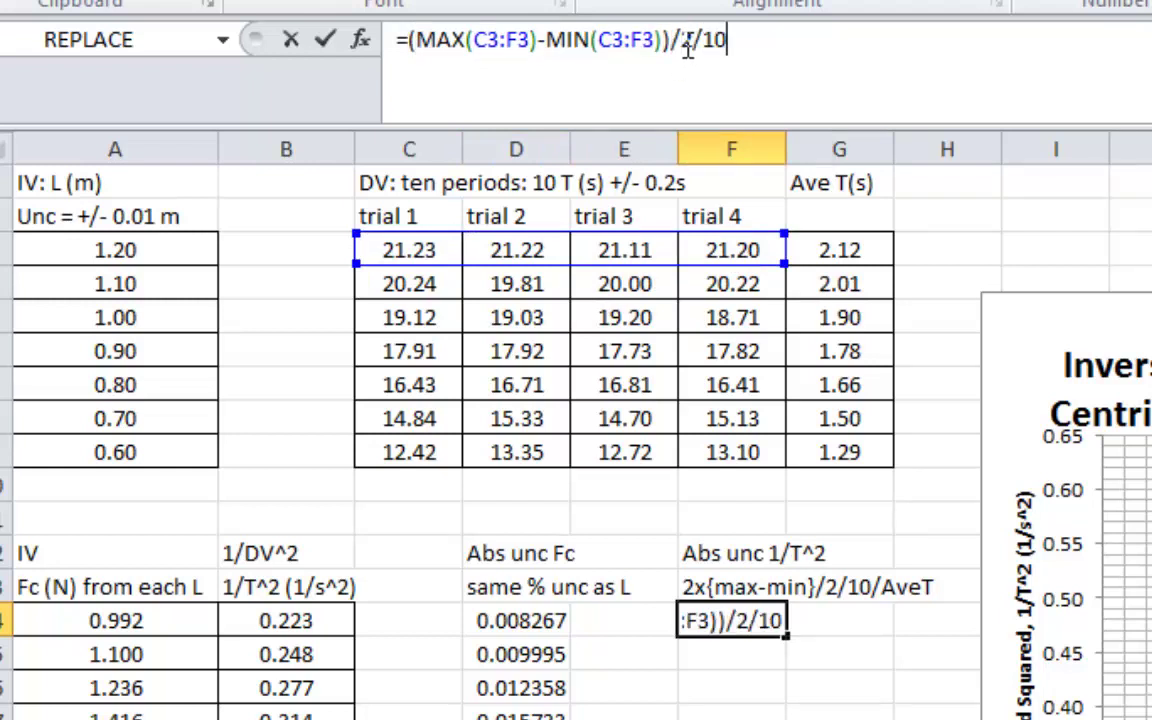
{"action": "type", "text": "/"}
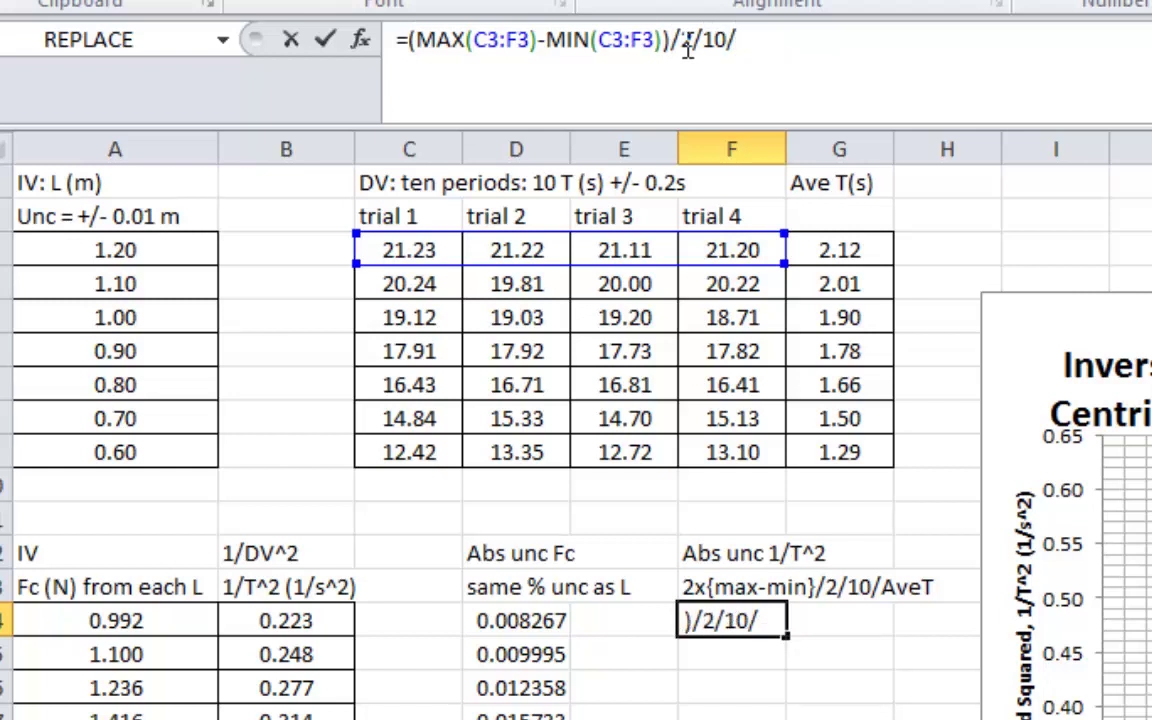
{"action": "left_click", "coordinate": [833, 256]}
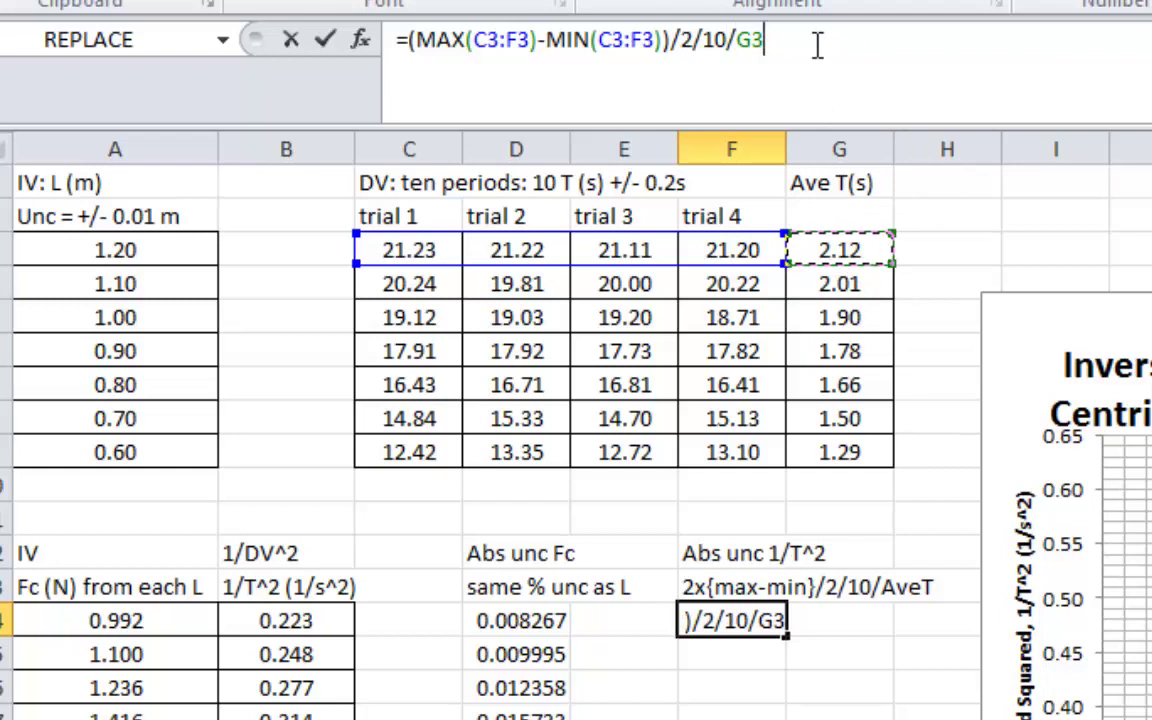
- Complete the F14 formula by multiplying by 2 at the front and by B14 at the end, and enter it
{"action": "left_click", "coordinate": [408, 40]}
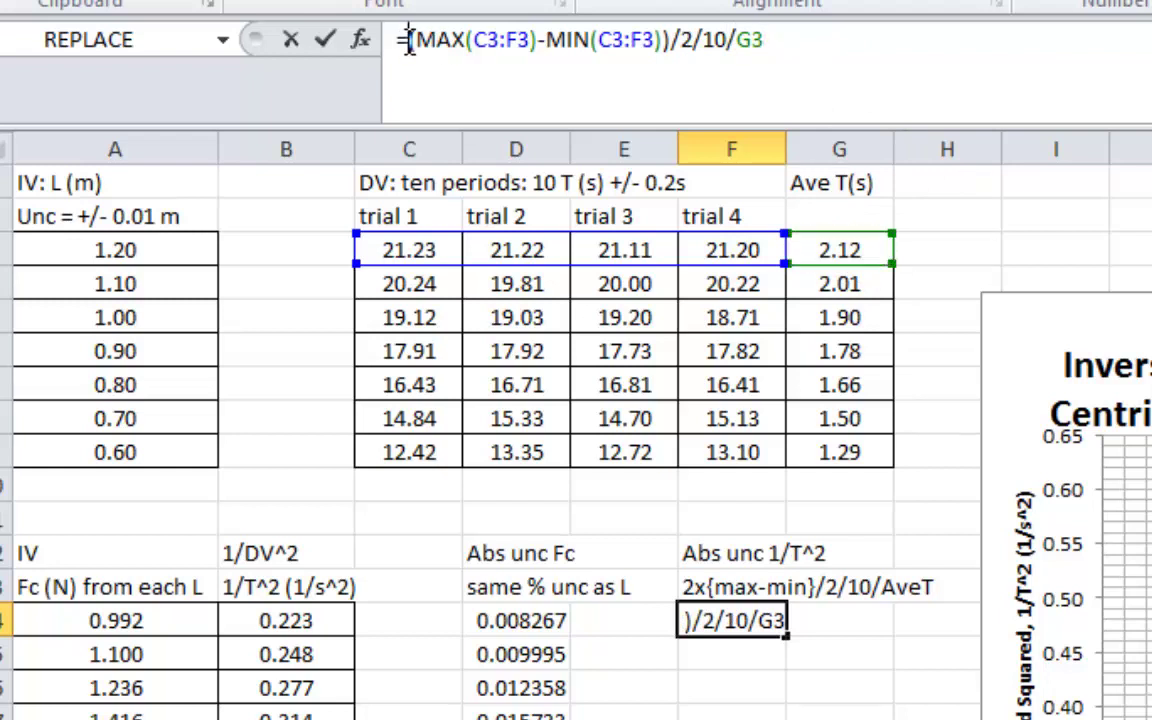
{"action": "type", "text": "2*"}
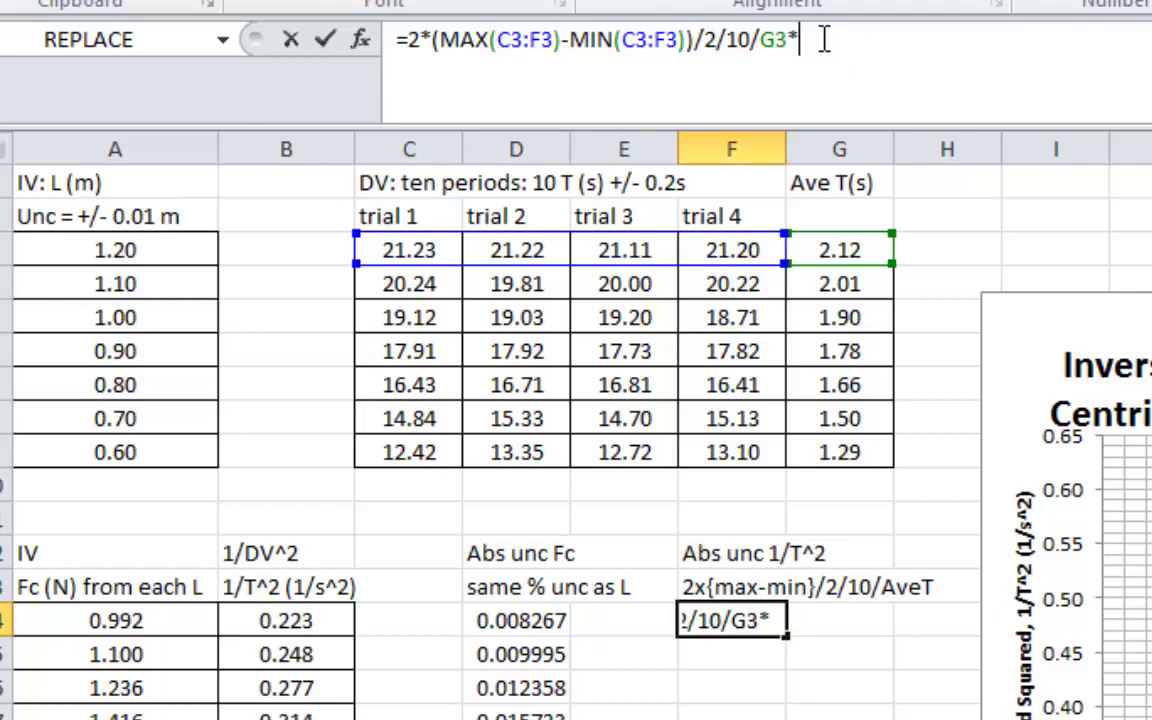
{"action": "left_click", "coordinate": [290, 621]}
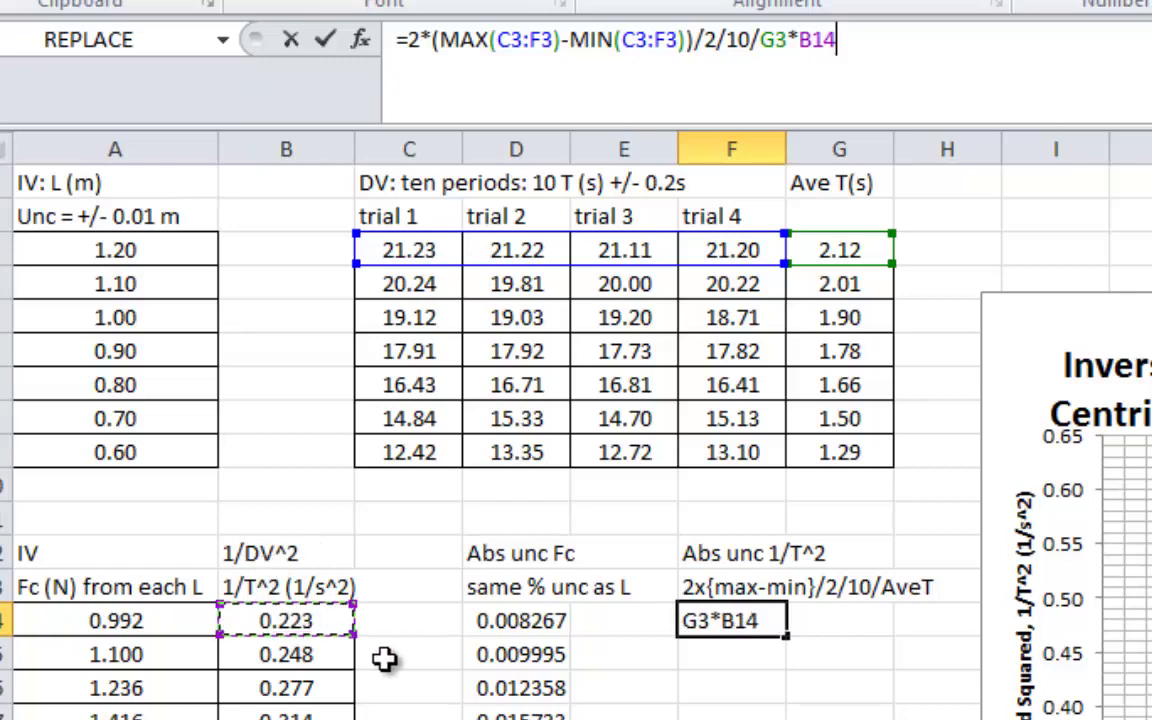
{"action": "key", "text": "Return"}
- Fill the 1/T^2 uncertainty formula from F14 down through F20
{"action": "left_click", "coordinate": [757, 622]}
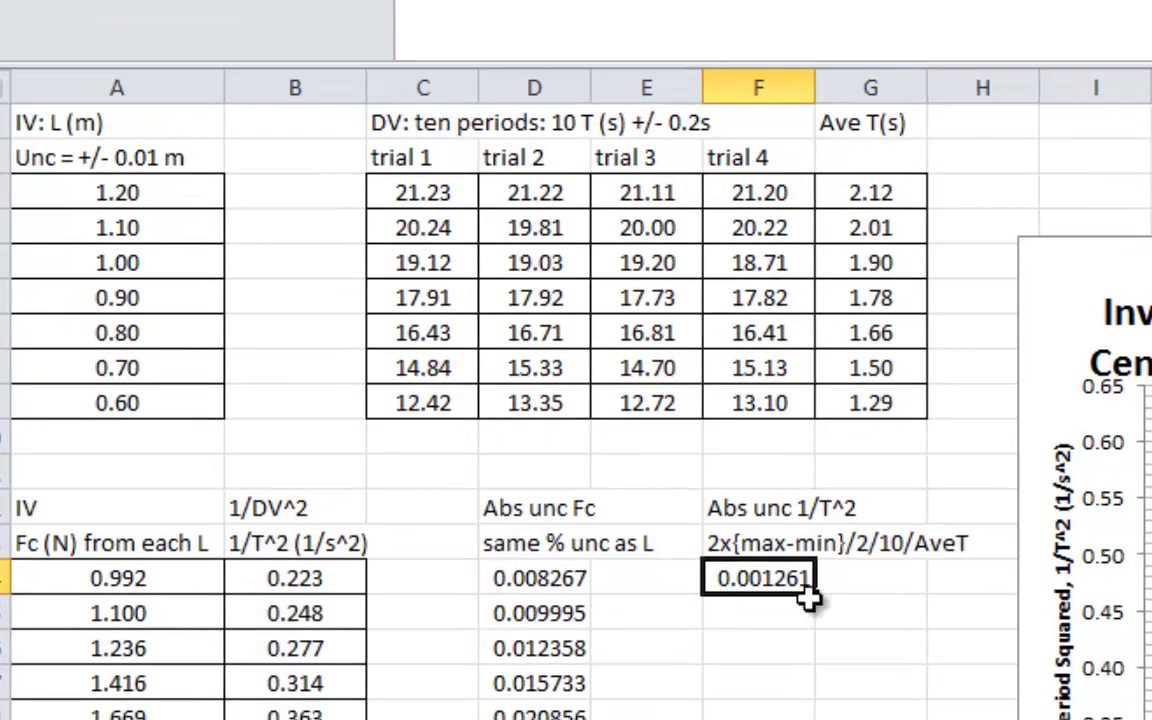
{"action": "left_click_drag", "start_coordinate": [786, 637], "coordinate": [783, 719]}
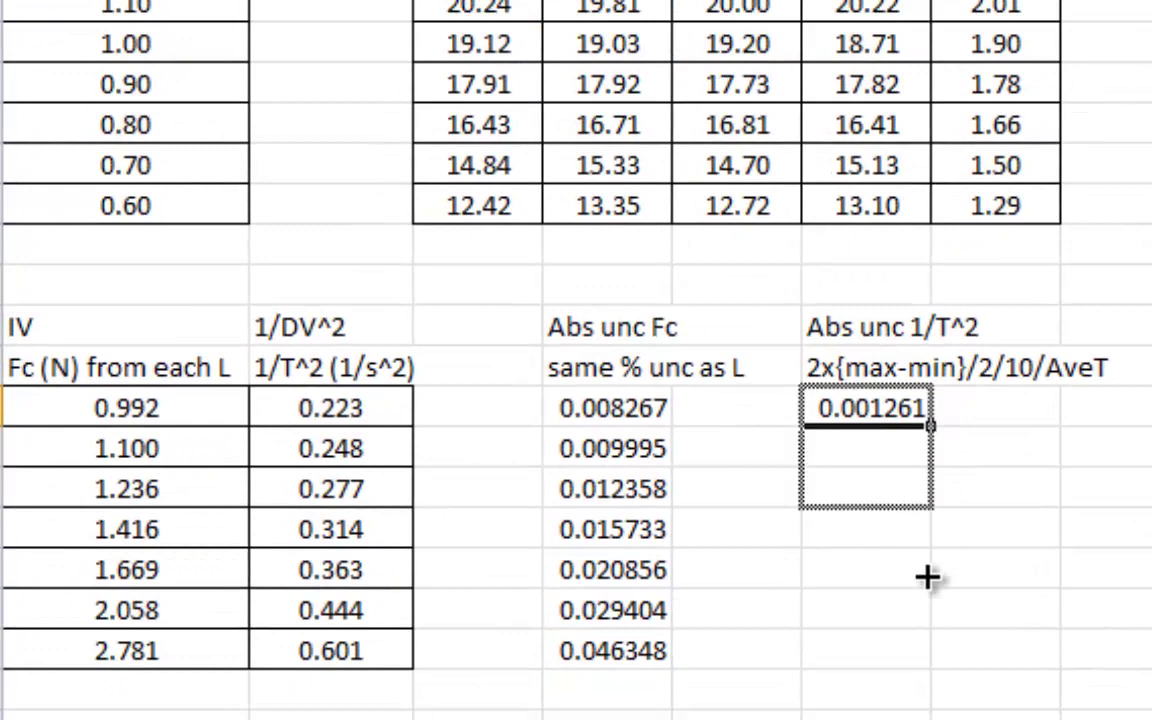
{"action": "left_click_drag", "start_coordinate": [926, 577], "coordinate": [938, 683]}
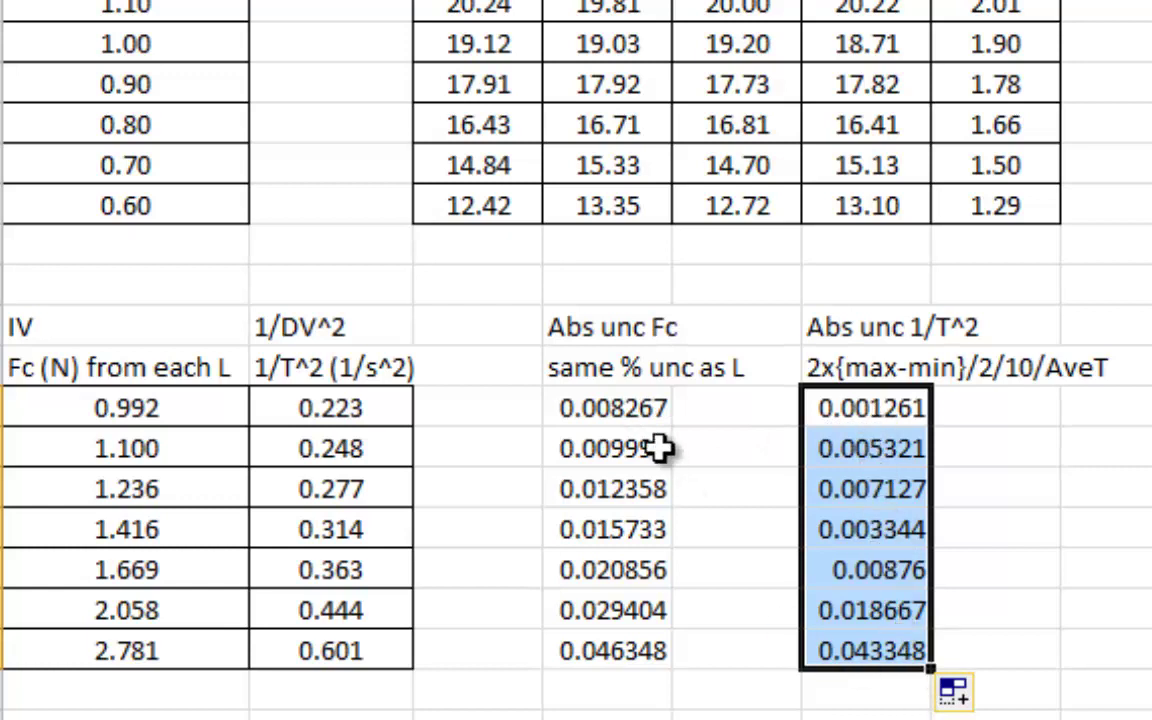
- Format the 1/T^2 uncertainties in F14:F20 as numbers with 4 decimal places
{"action": "left_click_drag", "start_coordinate": [597, 406], "coordinate": [640, 645]}
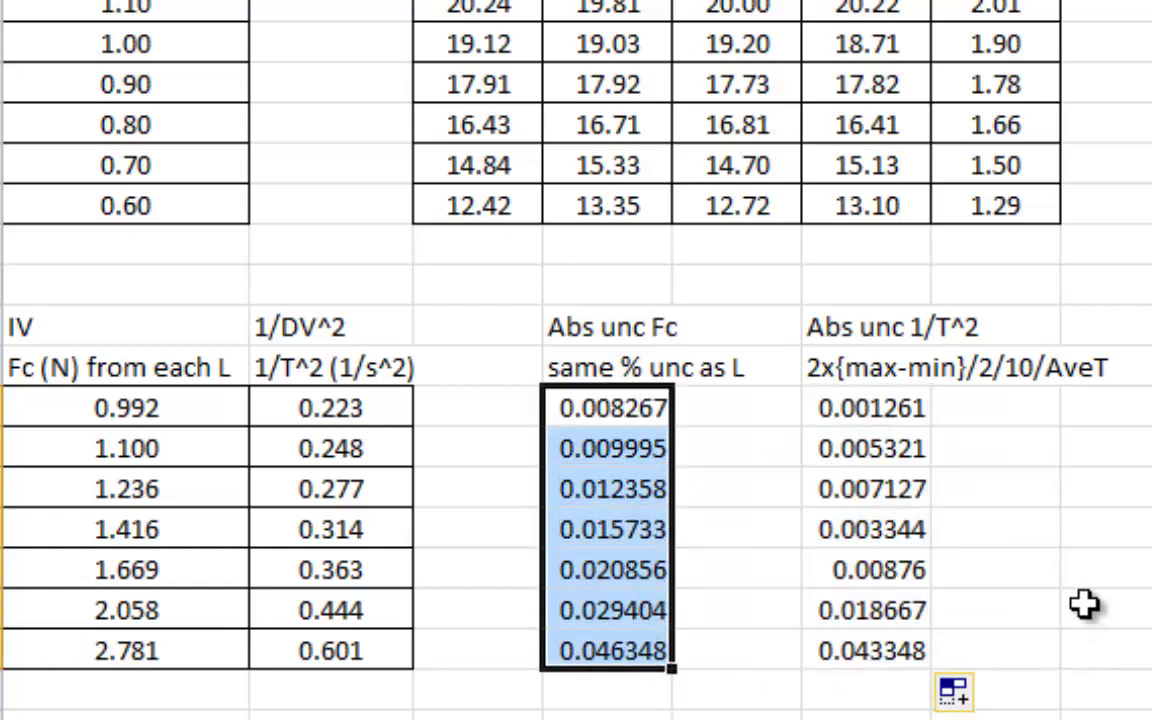
{"action": "left_click", "coordinate": [1026, 487]}
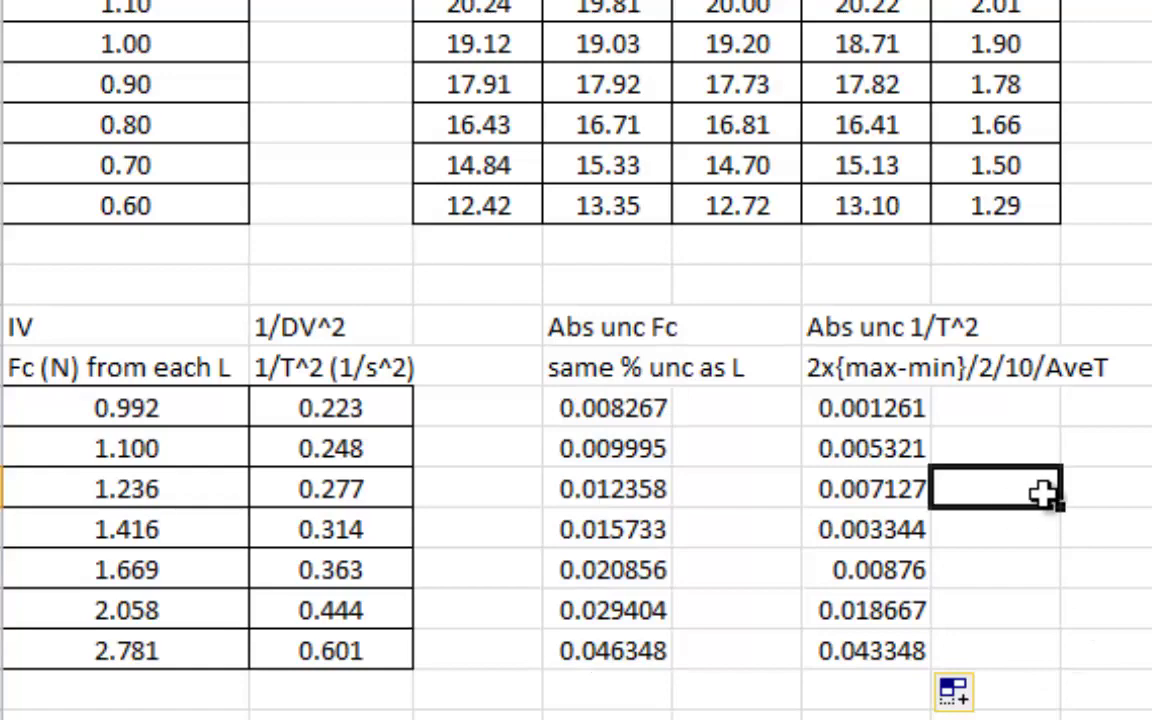
{"action": "left_click_drag", "start_coordinate": [815, 405], "coordinate": [893, 650]}
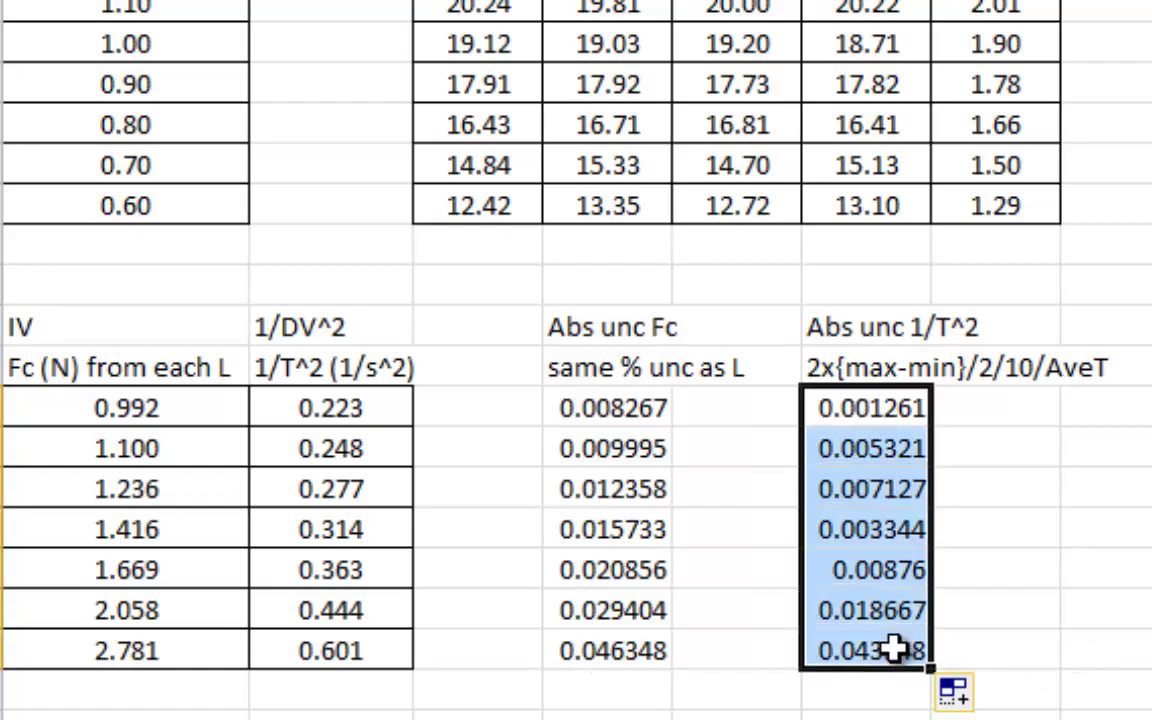
{"action": "right_click", "coordinate": [893, 535]}
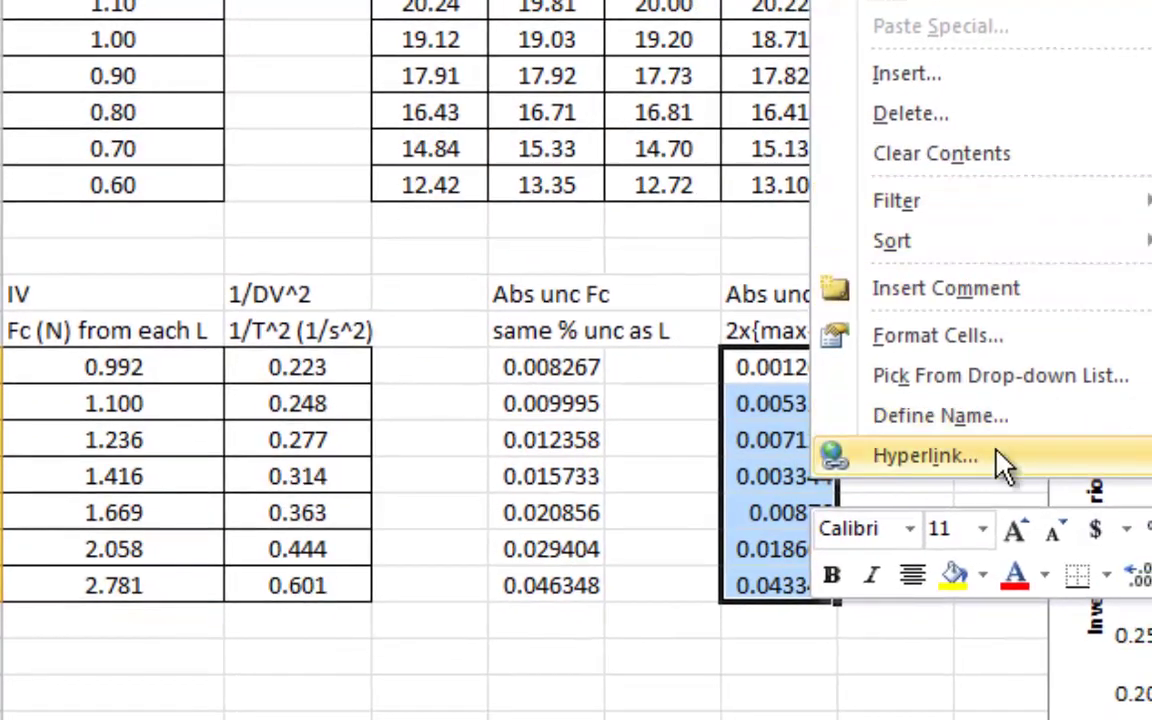
{"action": "left_click", "coordinate": [972, 336]}
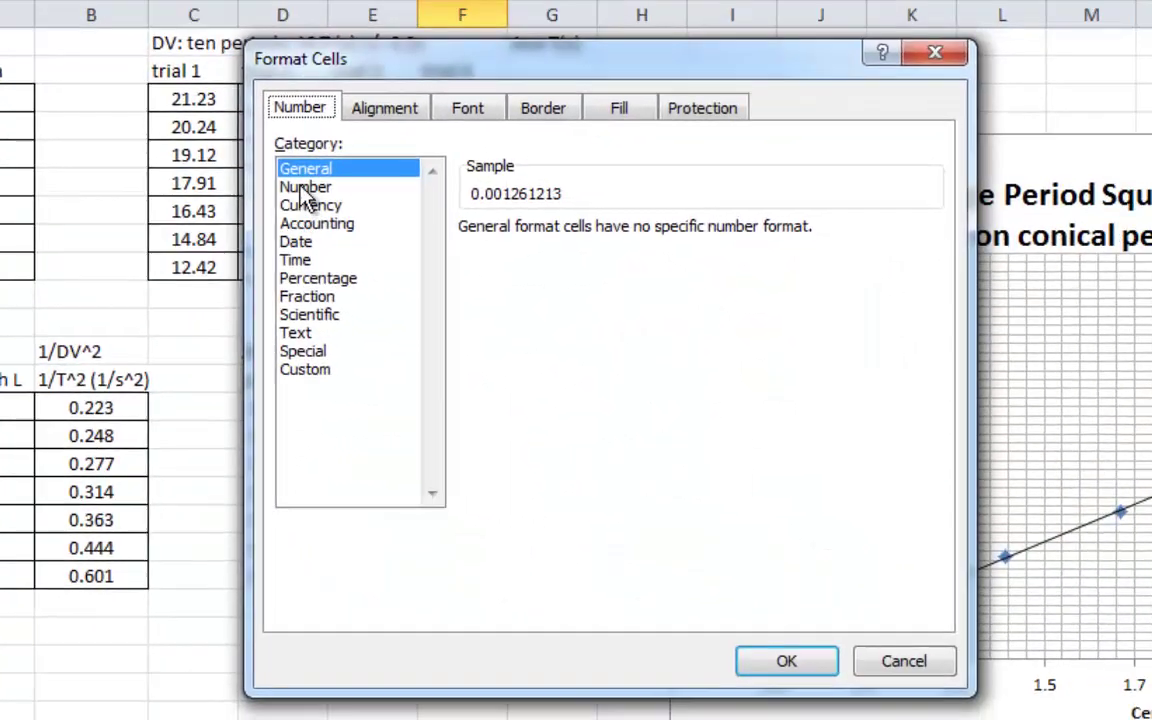
{"action": "left_click", "coordinate": [305, 187]}
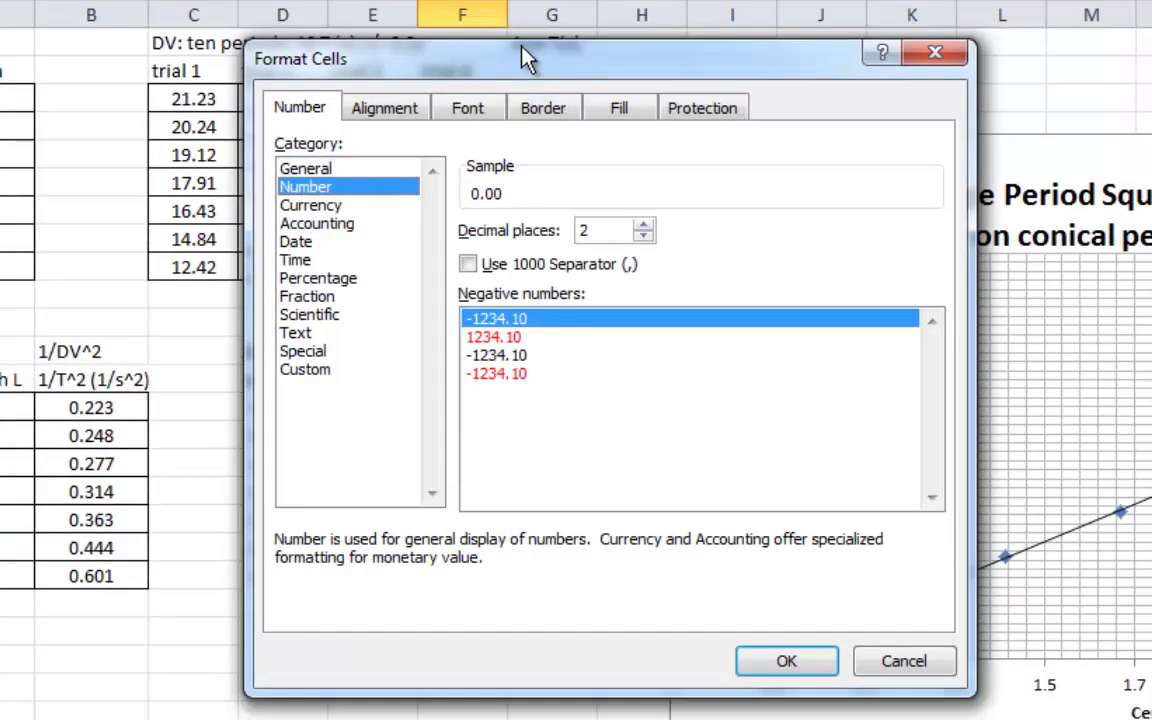
{"action": "left_click_drag", "start_coordinate": [527, 60], "coordinate": [876, 95]}
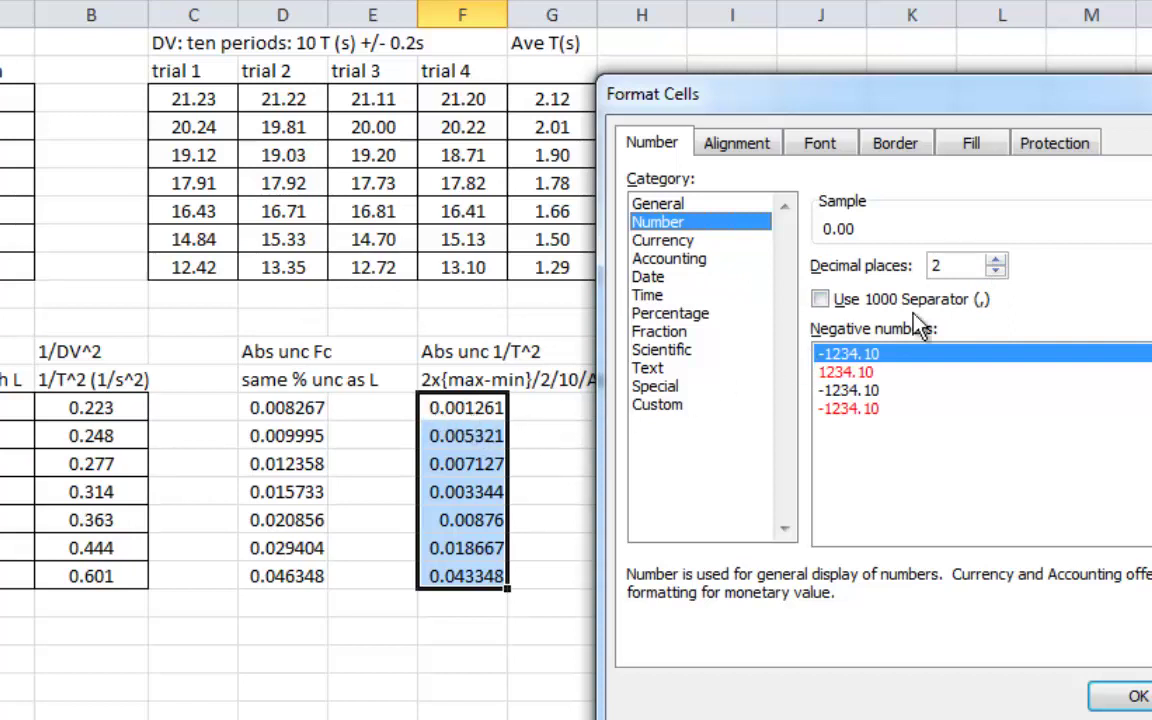
{"action": "left_click", "coordinate": [995, 272]}
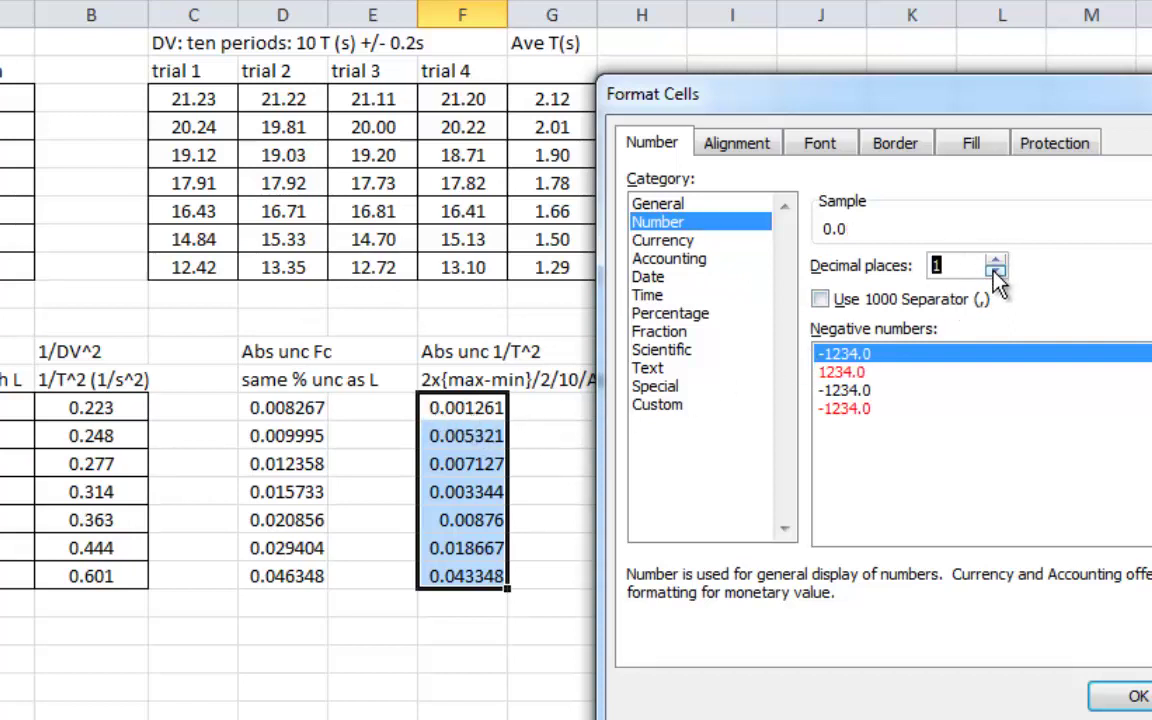
{"action": "left_click", "coordinate": [996, 261]}
{"action": "left_click", "coordinate": [996, 261]}
{"action": "left_click", "coordinate": [996, 261]}
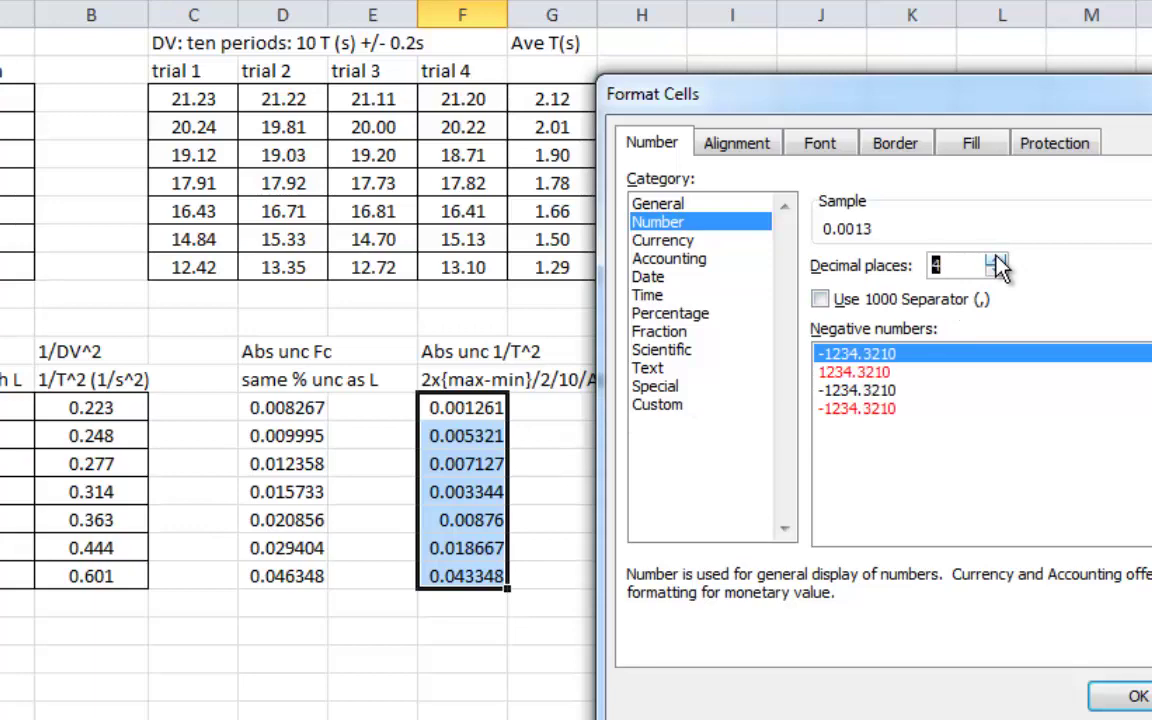
{"action": "left_click", "coordinate": [1136, 695]}
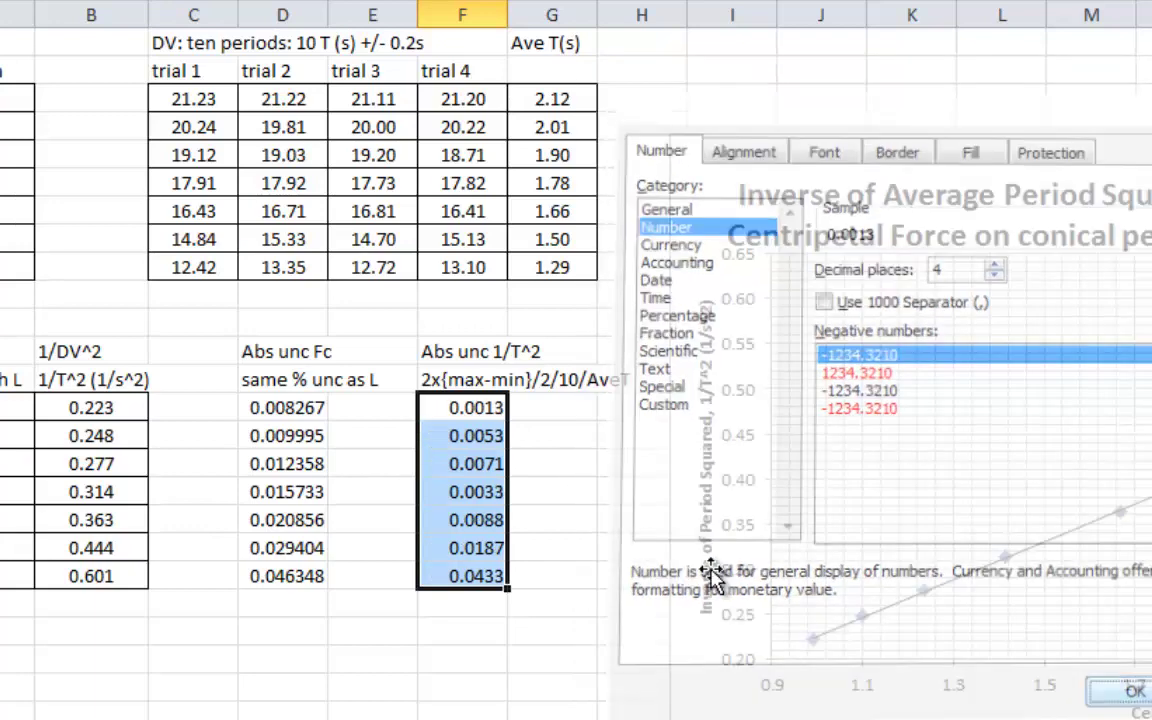
{"action": "left_click", "coordinate": [576, 504]}
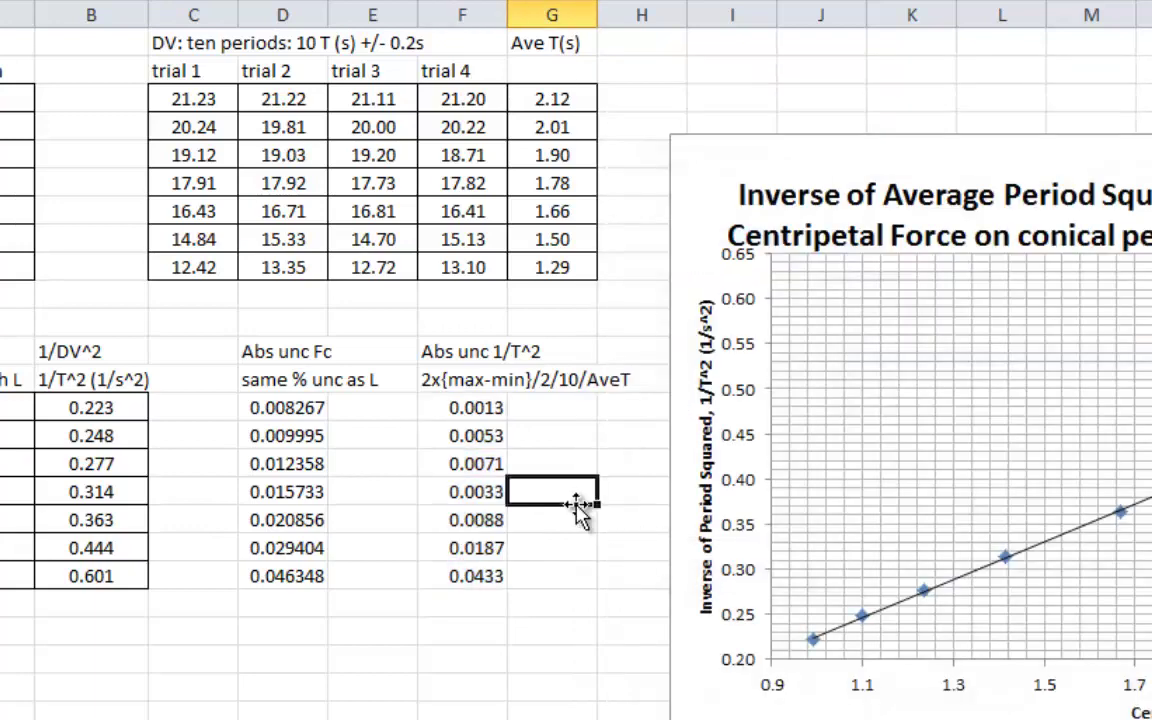
- Format the Fc uncertainties in D14:D20 as numbers with 3 decimal places
{"action": "left_click", "coordinate": [287, 407]}
{"action": "left_click_drag", "start_coordinate": [293, 510], "coordinate": [288, 574]}
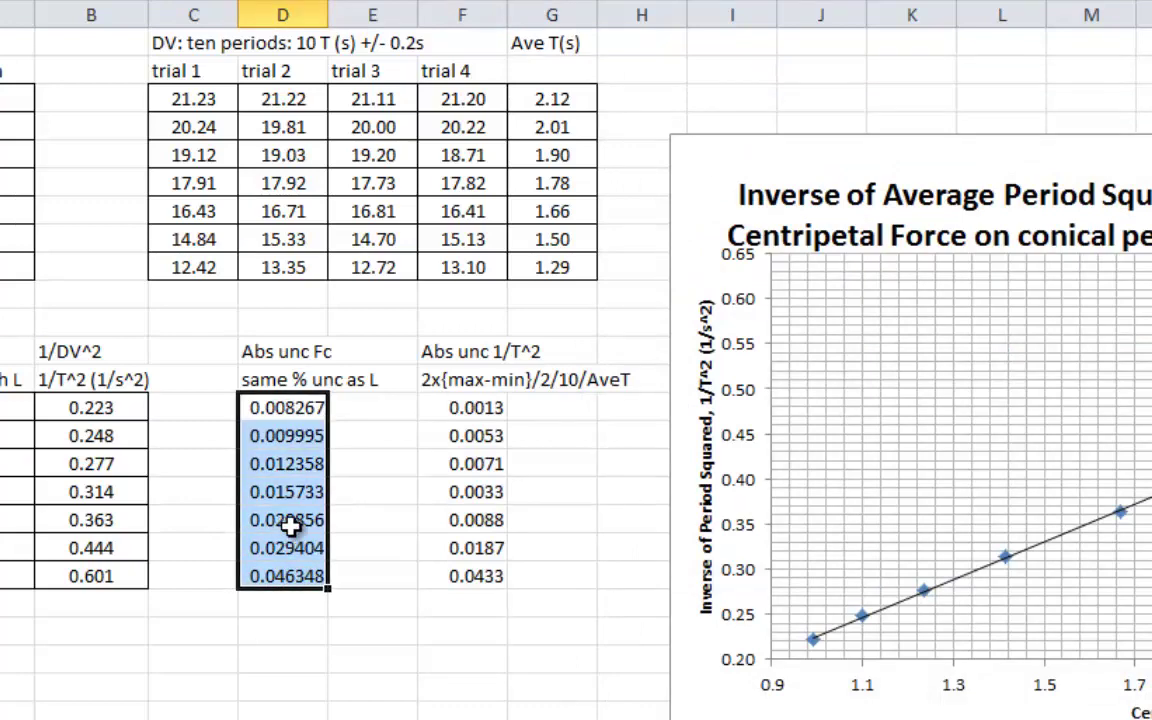
{"action": "right_click", "coordinate": [285, 537]}
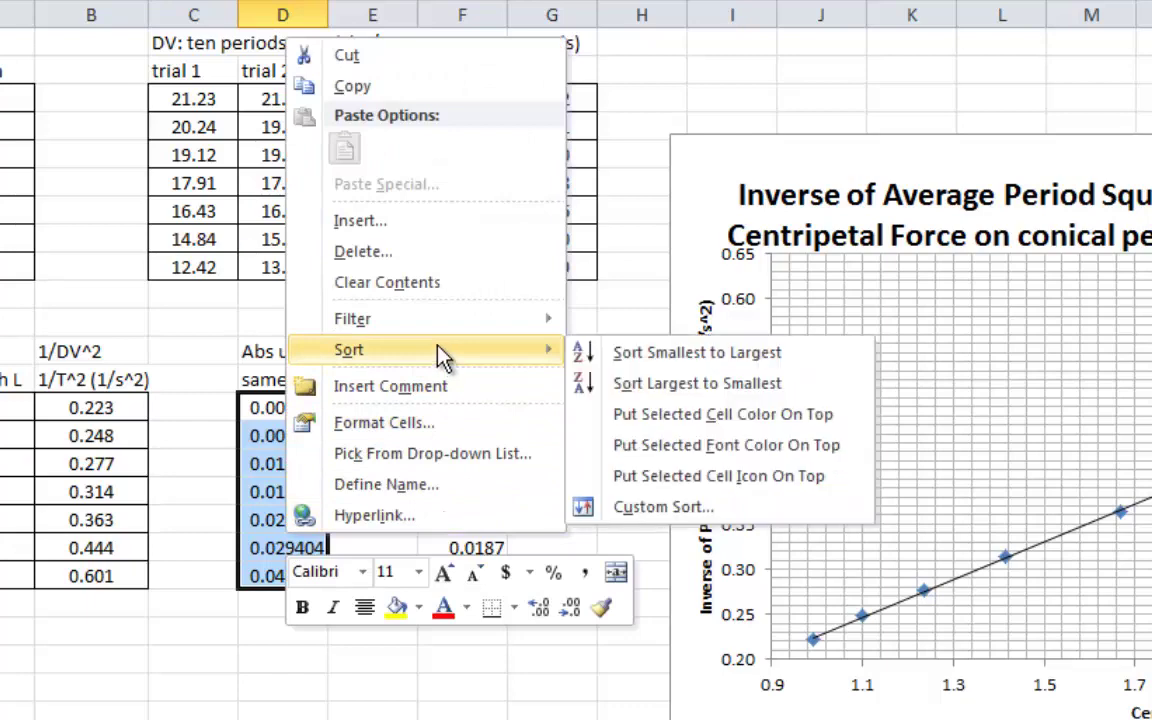
{"action": "left_click", "coordinate": [440, 423]}
{"action": "left_click_drag", "start_coordinate": [316, 93], "coordinate": [797, 37]}
{"action": "key", "text": "Down"}
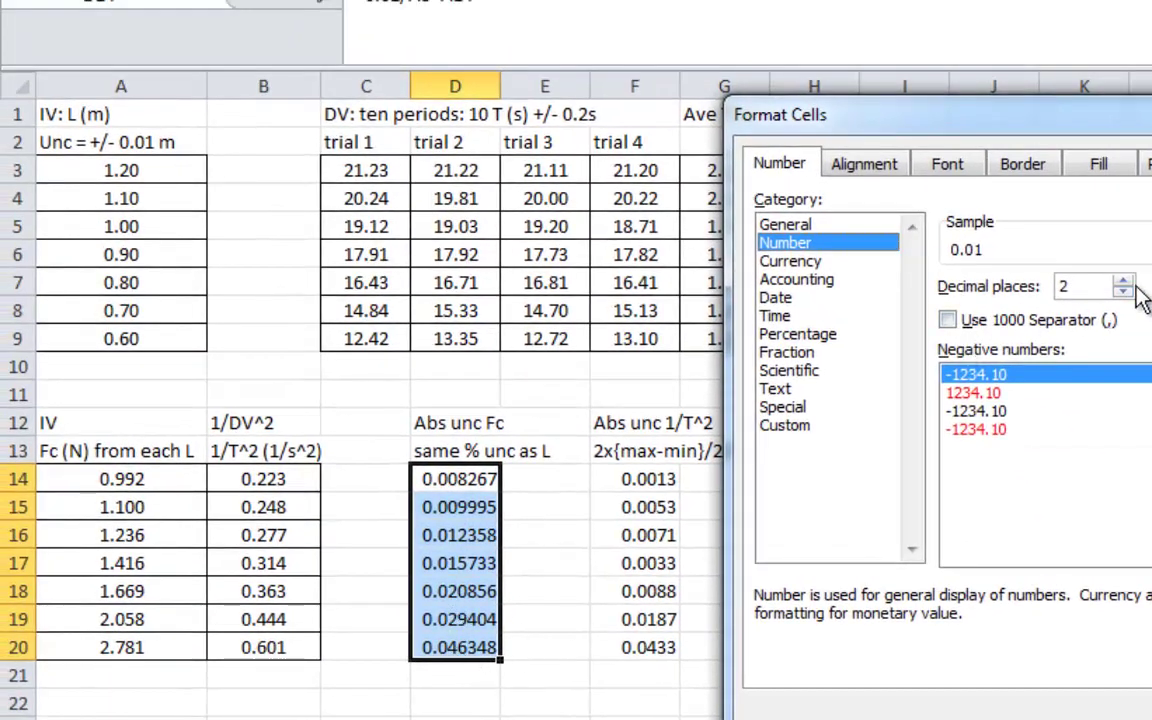
{"action": "left_click", "coordinate": [1124, 282]}
{"action": "key", "text": "Return"}
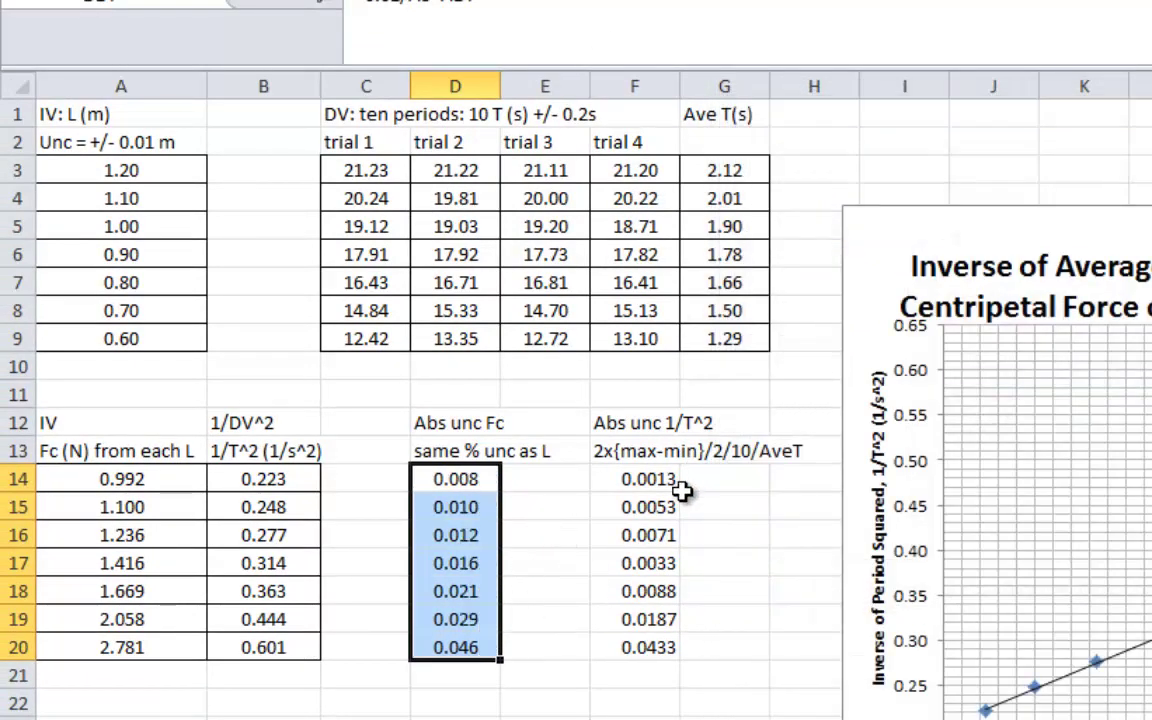
- Center the 1/T^2 uncertainty values in F14:F20 within their cells
{"action": "left_click_drag", "start_coordinate": [630, 479], "coordinate": [640, 645]}
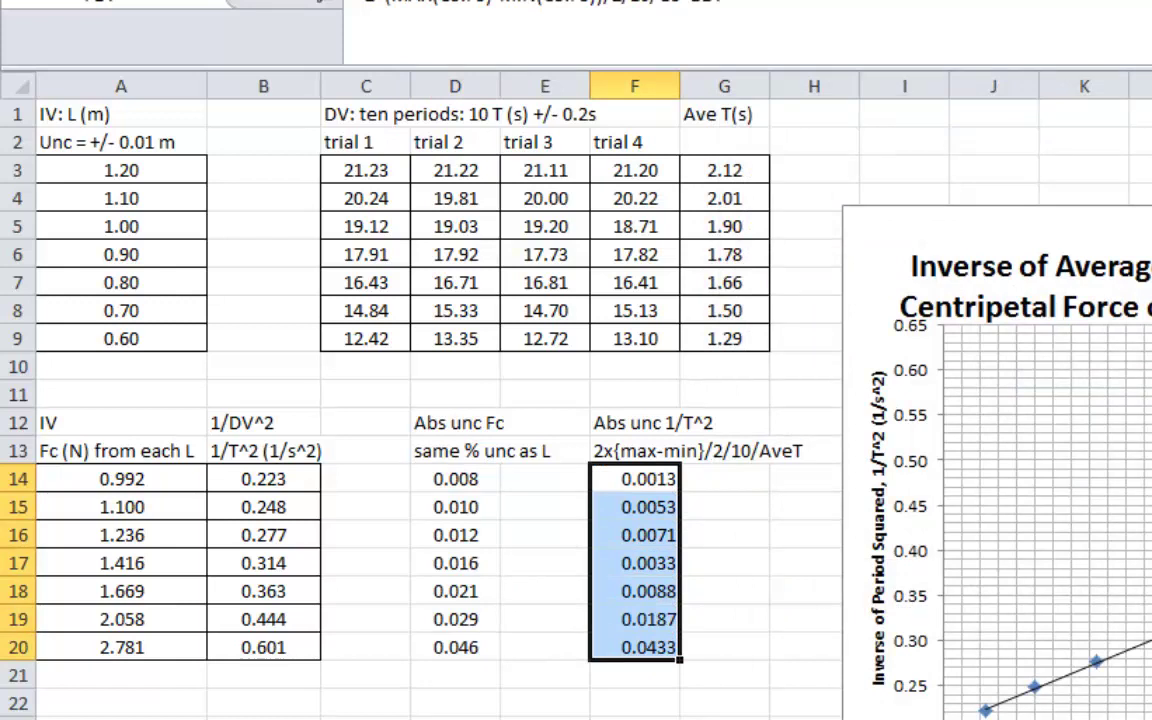
{"action": "left_click", "coordinate": [750, 562]}
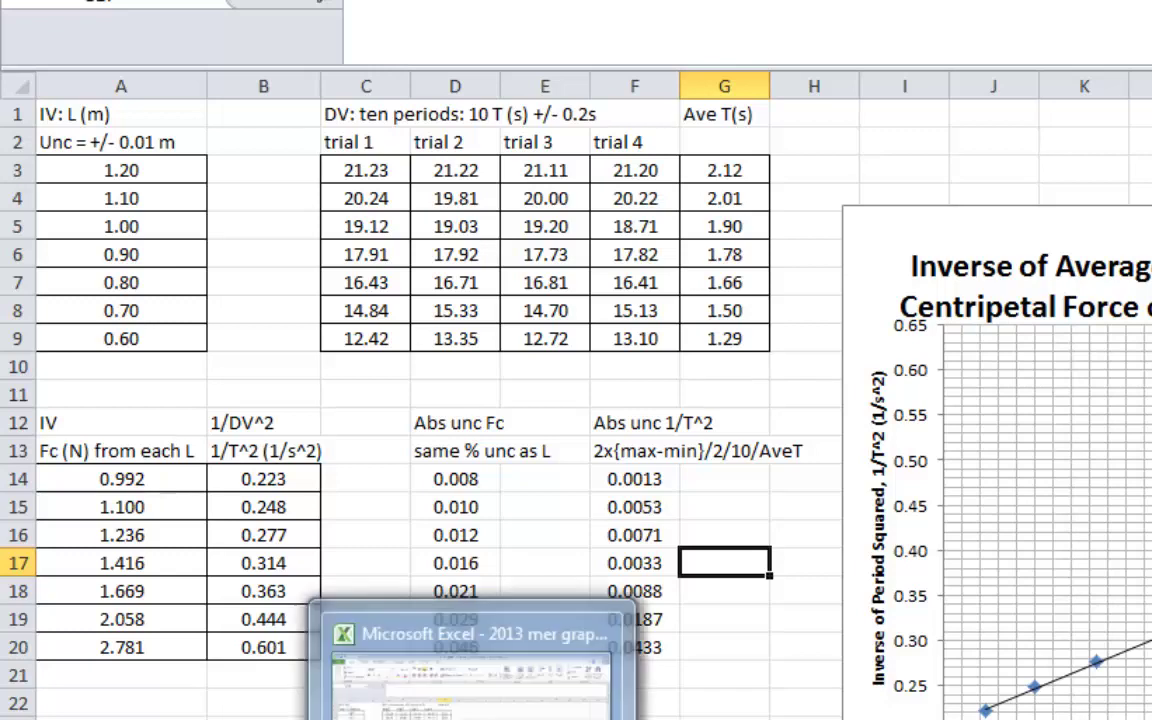
- Switch to the PowerPoint outline slide, highlight the "Graph Error-Bars" item, and return to the Excel spreadsheet
{"action": "mouse_move", "coordinate": [558, 718]}
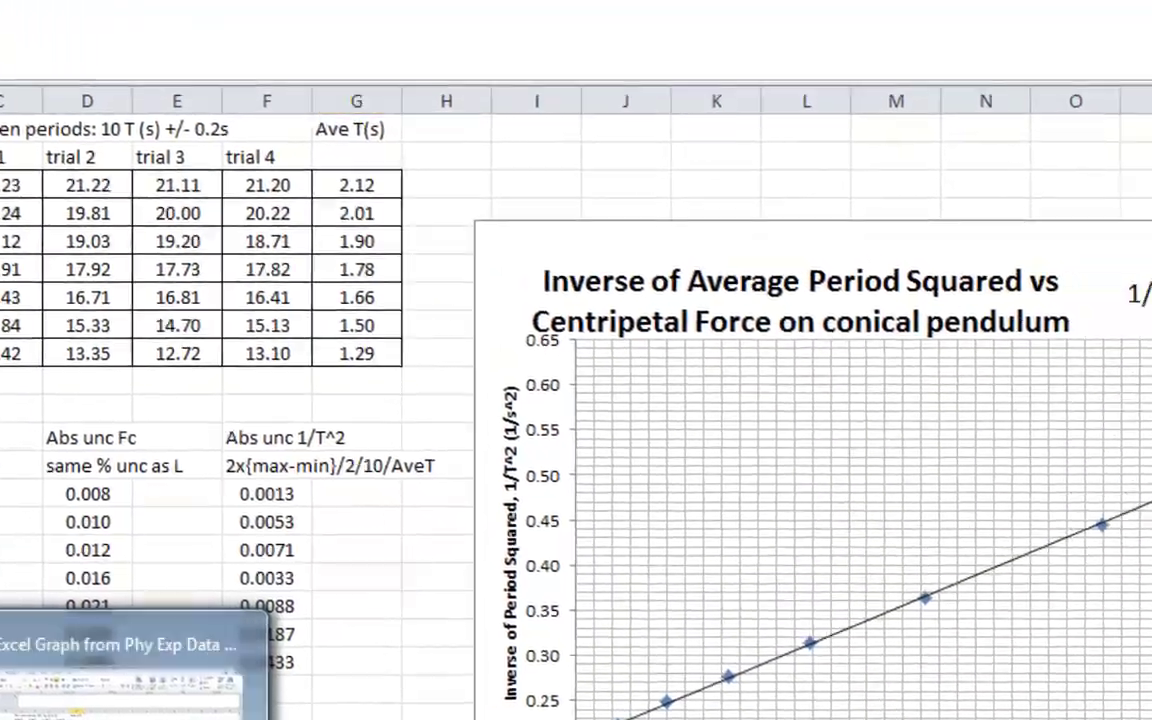
{"action": "left_click", "coordinate": [60, 712]}
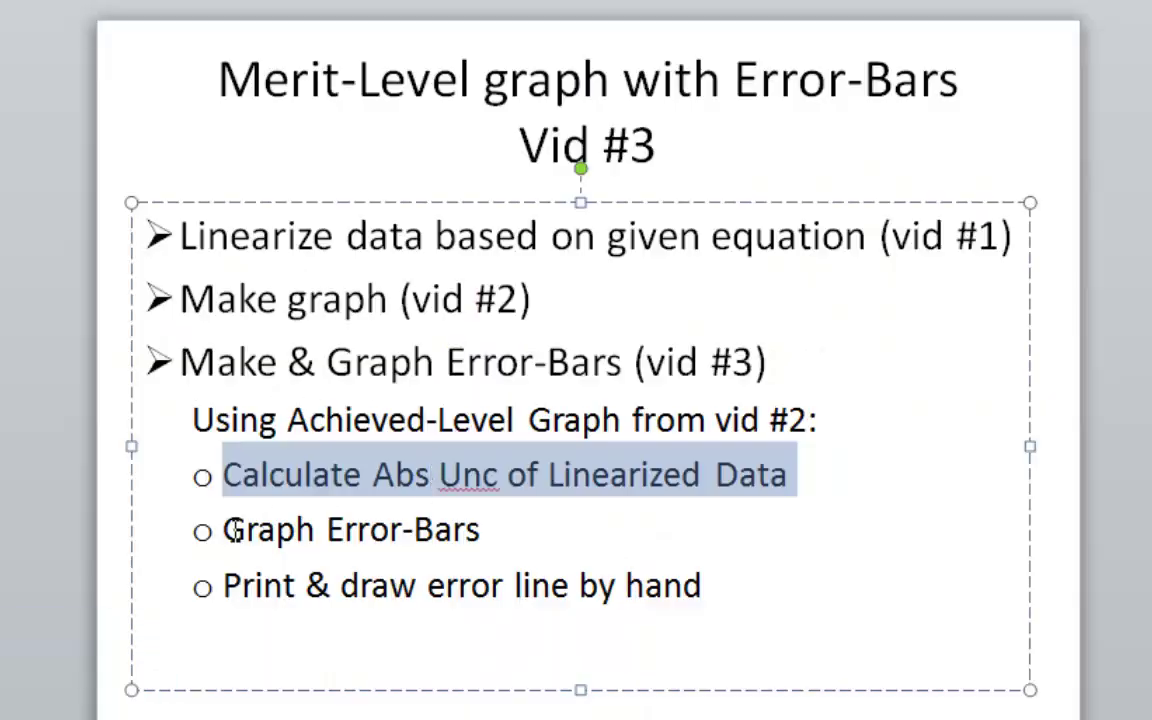
{"action": "left_click_drag", "start_coordinate": [228, 530], "coordinate": [491, 527]}
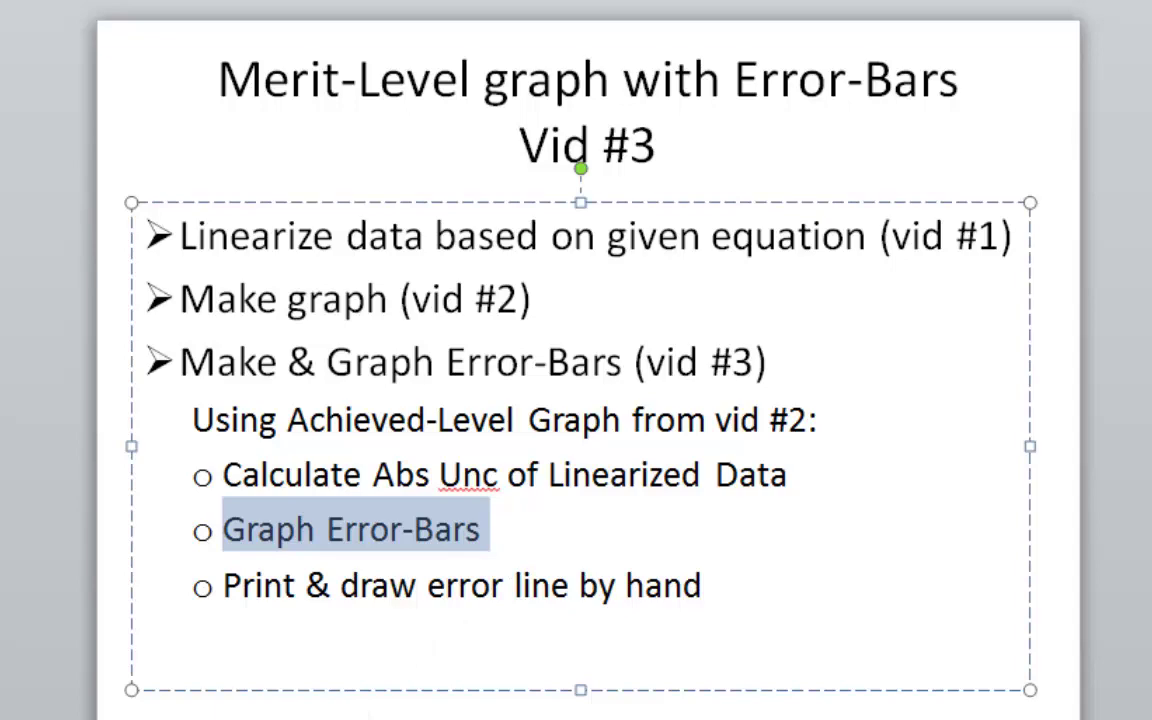
{"action": "key", "text": "alt+Tab"}
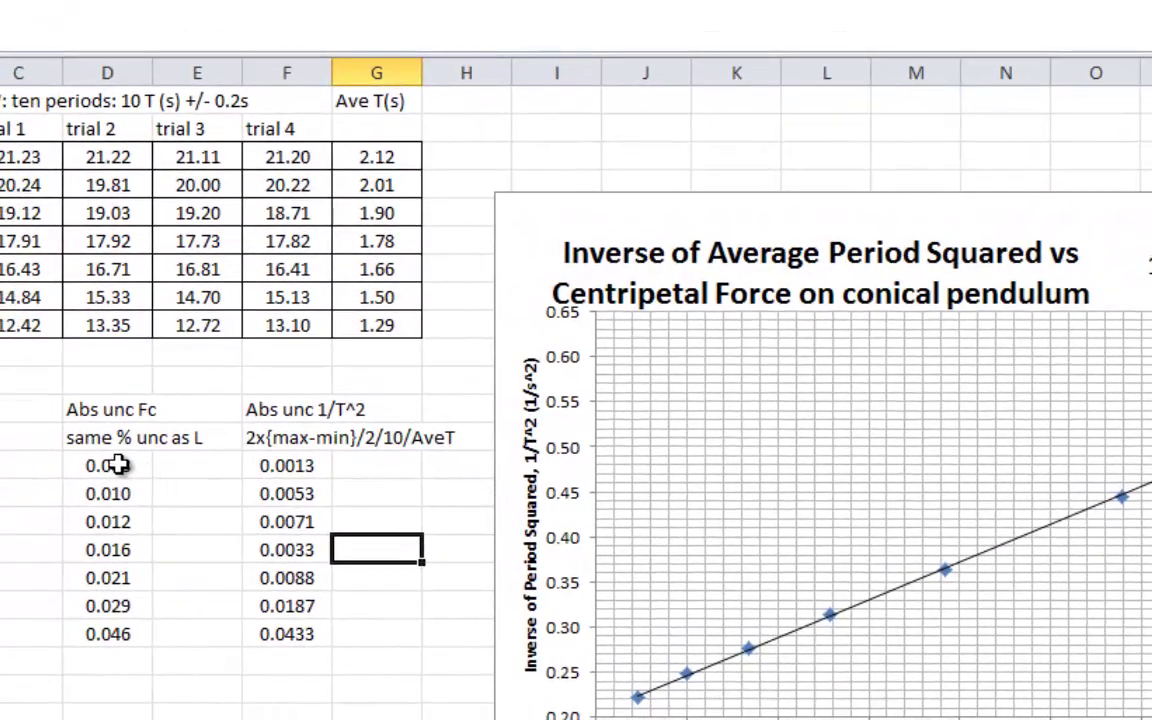
{"action": "left_click_drag", "start_coordinate": [107, 466], "coordinate": [112, 634]}
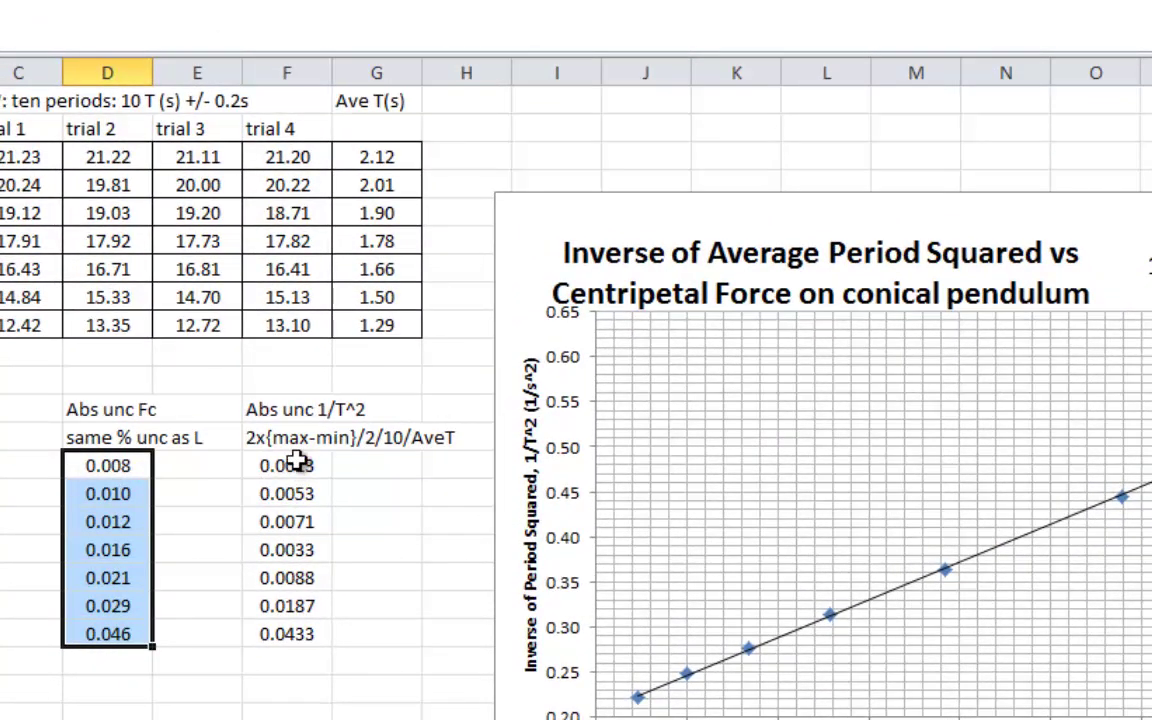
{"action": "left_click_drag", "start_coordinate": [290, 466], "coordinate": [300, 632]}
{"action": "left_click", "coordinate": [405, 550]}
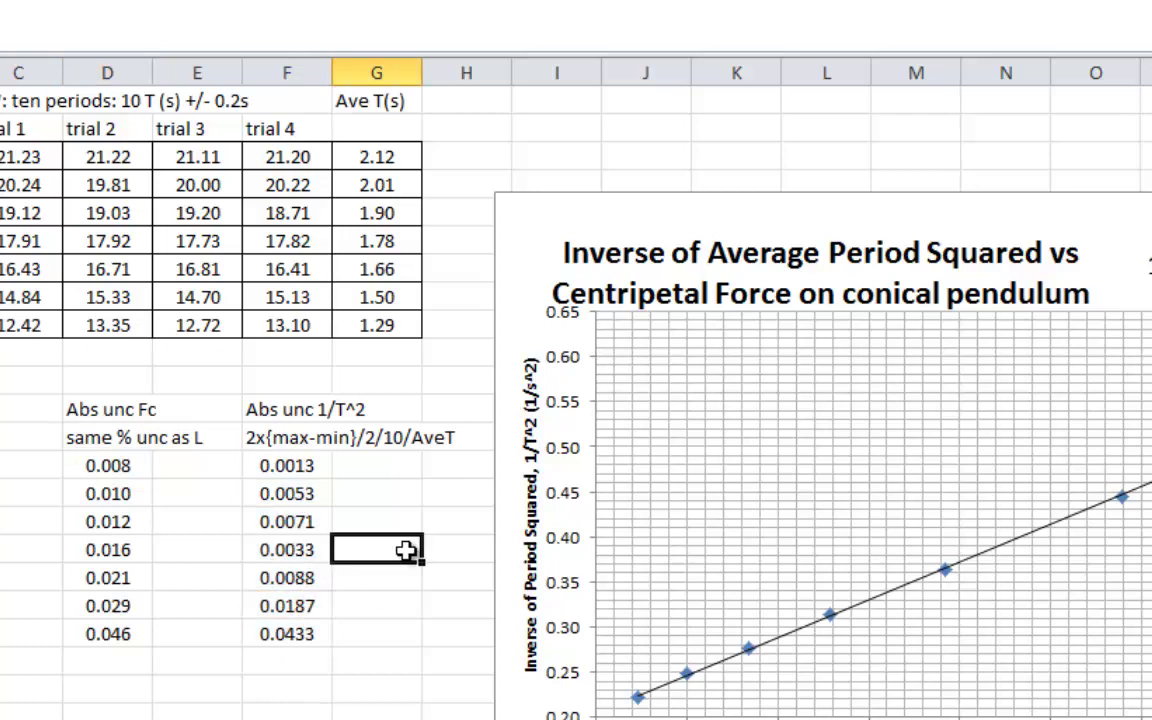
- Move the chart over to the edge of column G and add error bars to it using the detailed error bar options
{"action": "left_click_drag", "start_coordinate": [505, 204], "coordinate": [410, 136]}
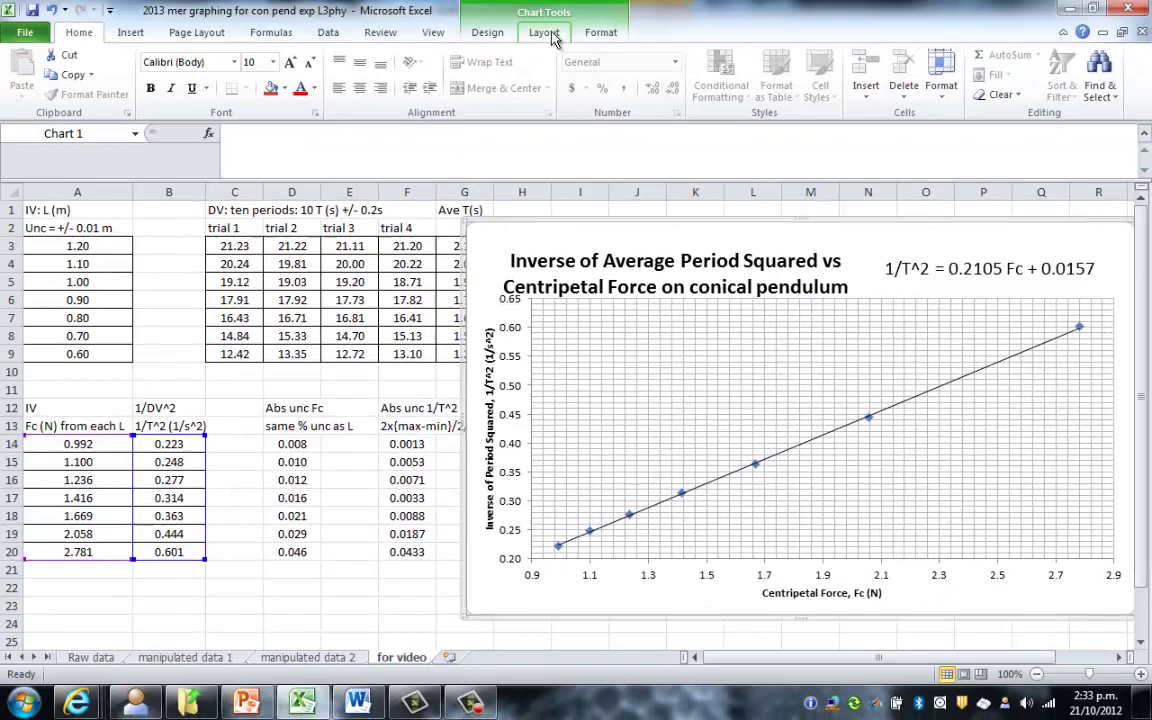
{"action": "left_click", "coordinate": [545, 33]}
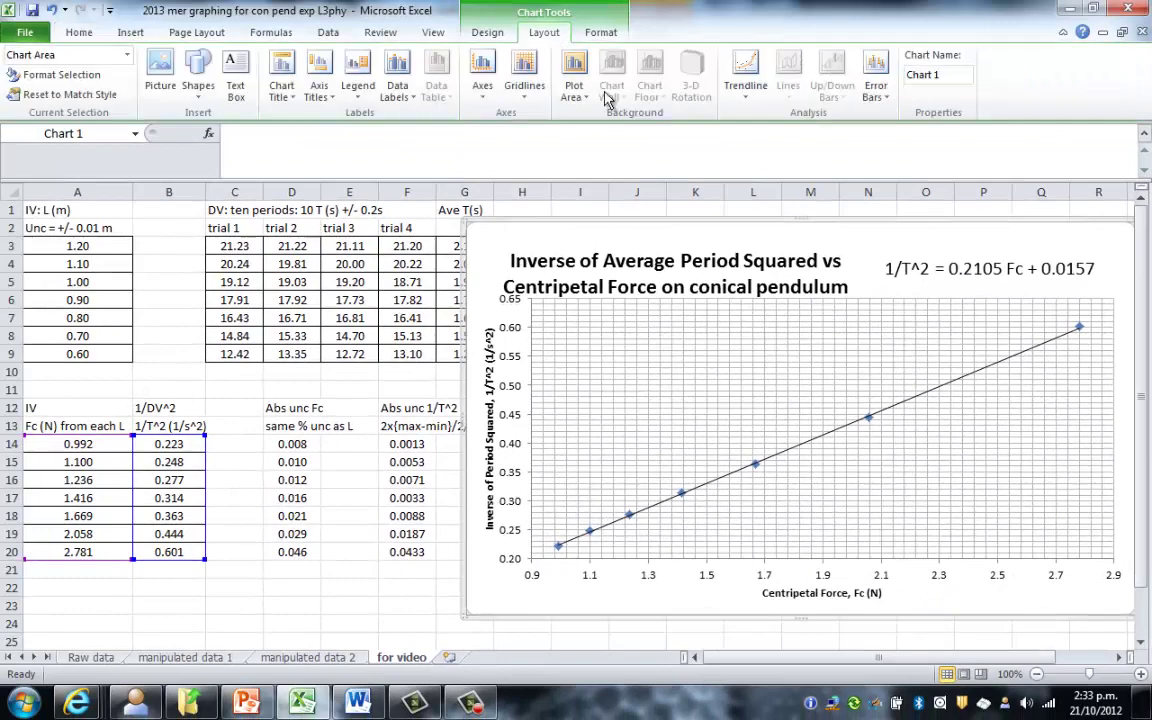
{"action": "left_click", "coordinate": [876, 90]}
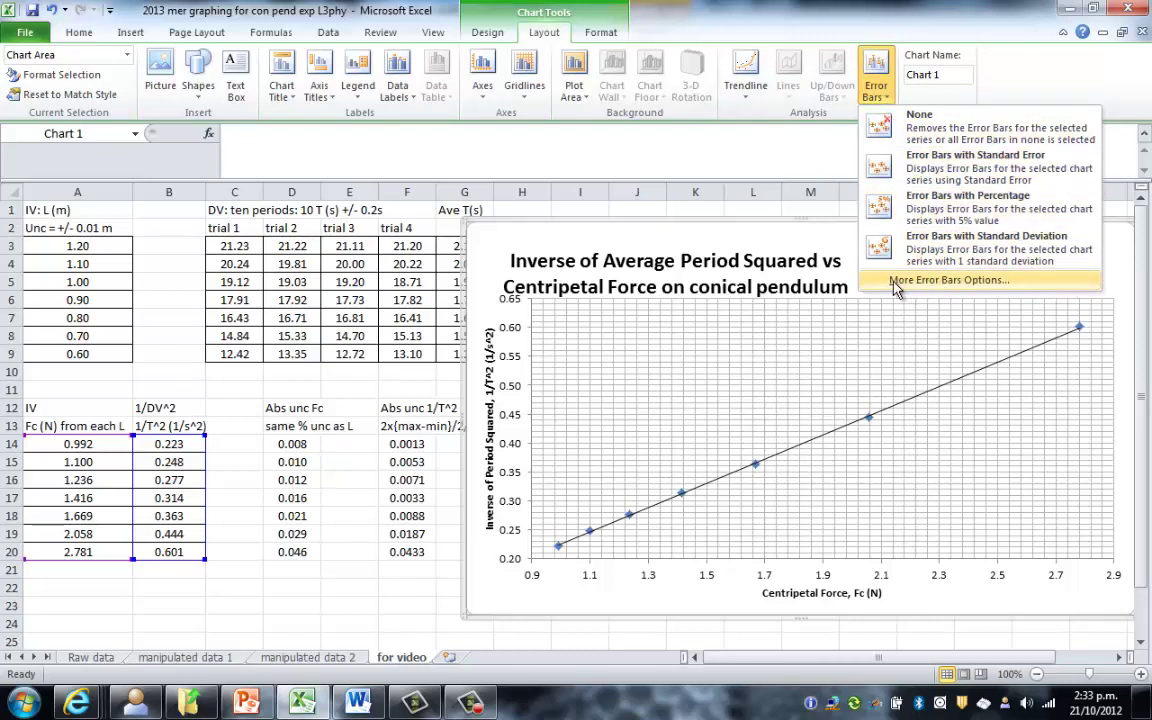
{"action": "left_click", "coordinate": [983, 283]}
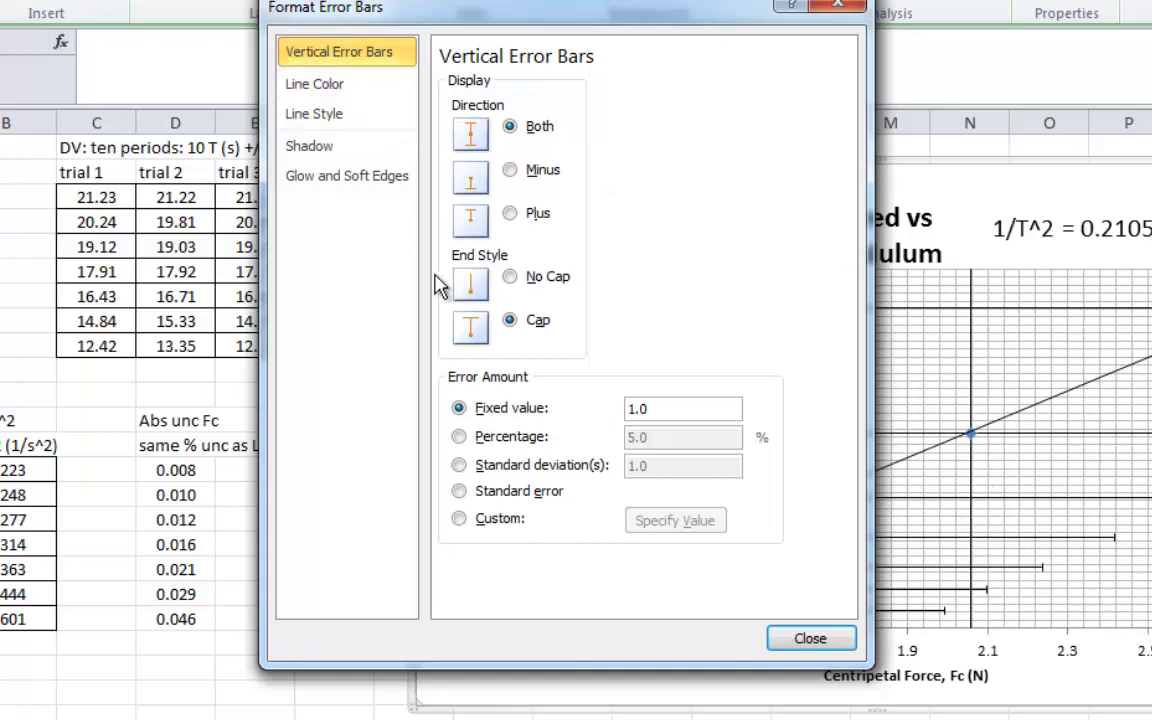
- Set the vertical error bars to a custom error amount, with F14:F20 as the positive error value
{"action": "left_click", "coordinate": [458, 519]}
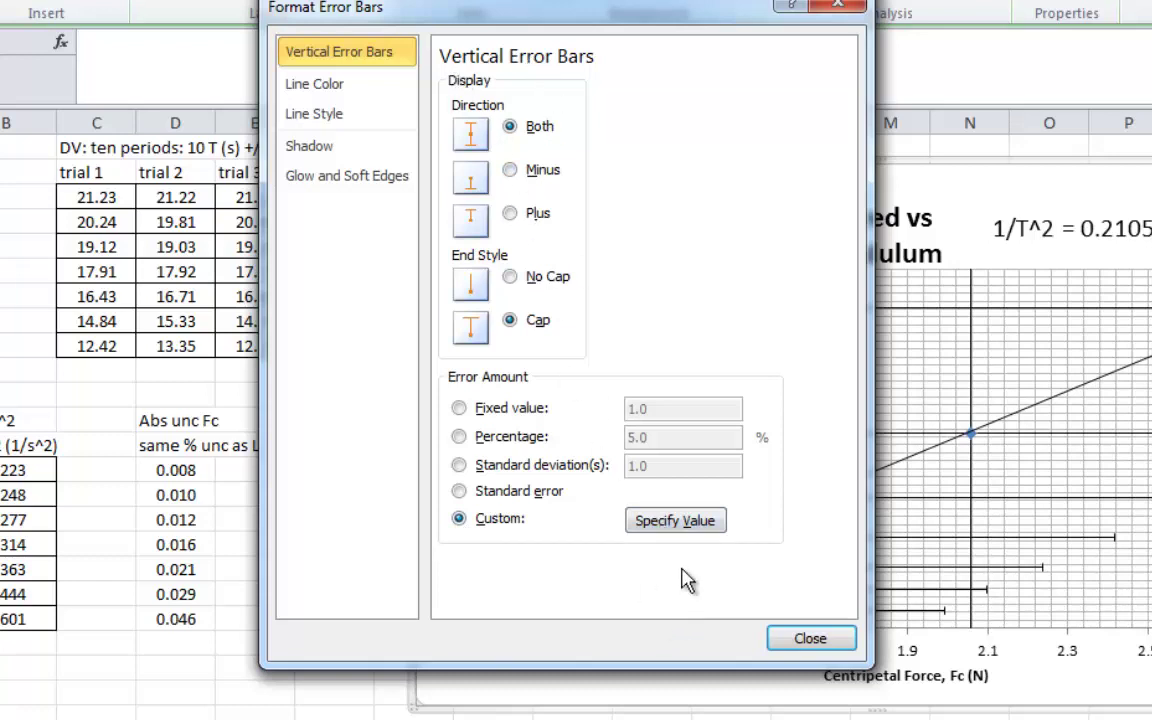
{"action": "left_click_drag", "start_coordinate": [500, 10], "coordinate": [655, 10]}
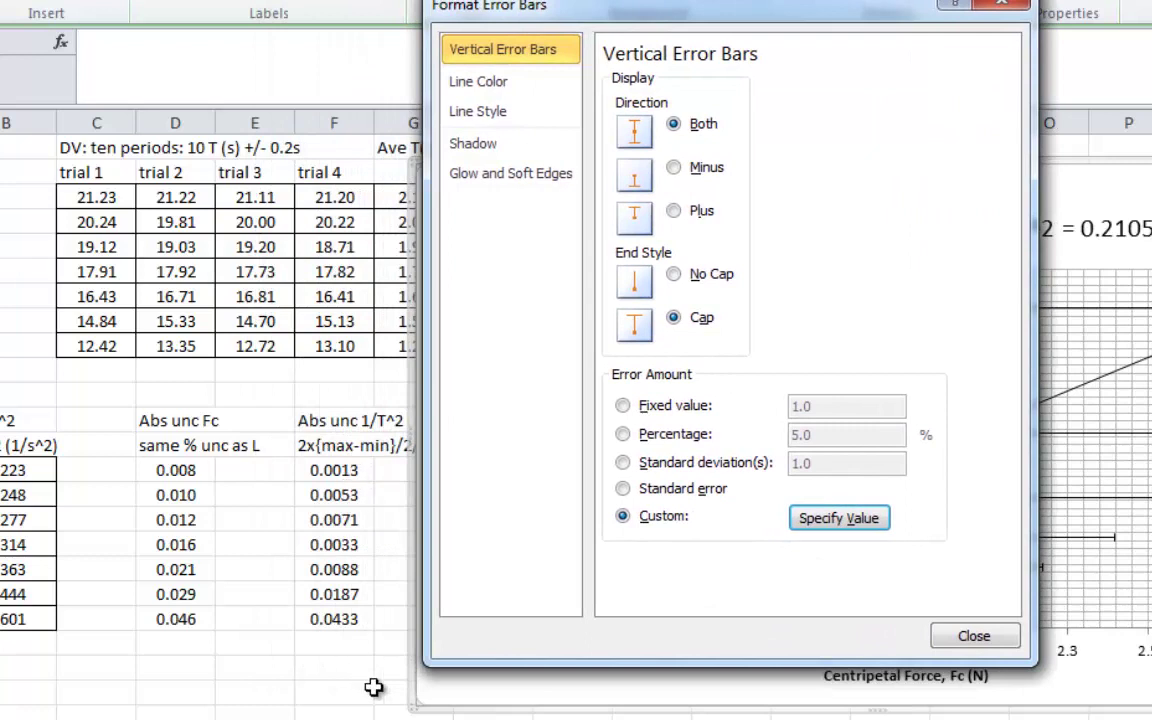
{"action": "left_click", "coordinate": [838, 519]}
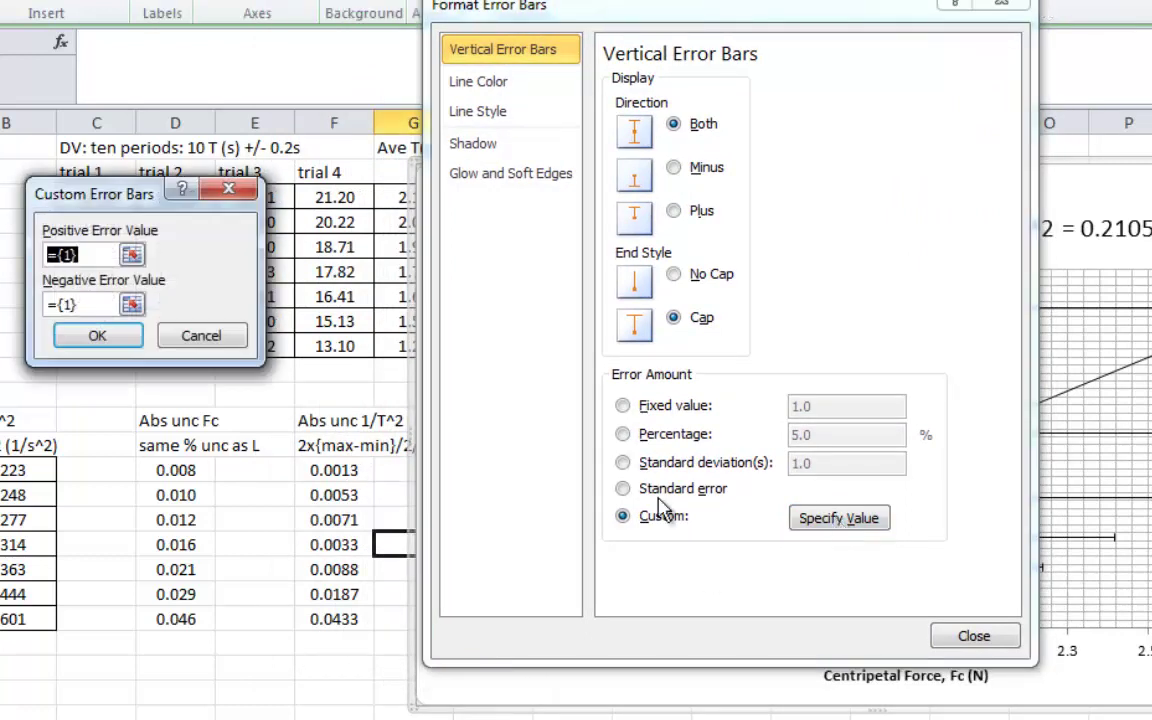
{"action": "left_click", "coordinate": [131, 256]}
{"action": "left_click_drag", "start_coordinate": [334, 470], "coordinate": [336, 619]}
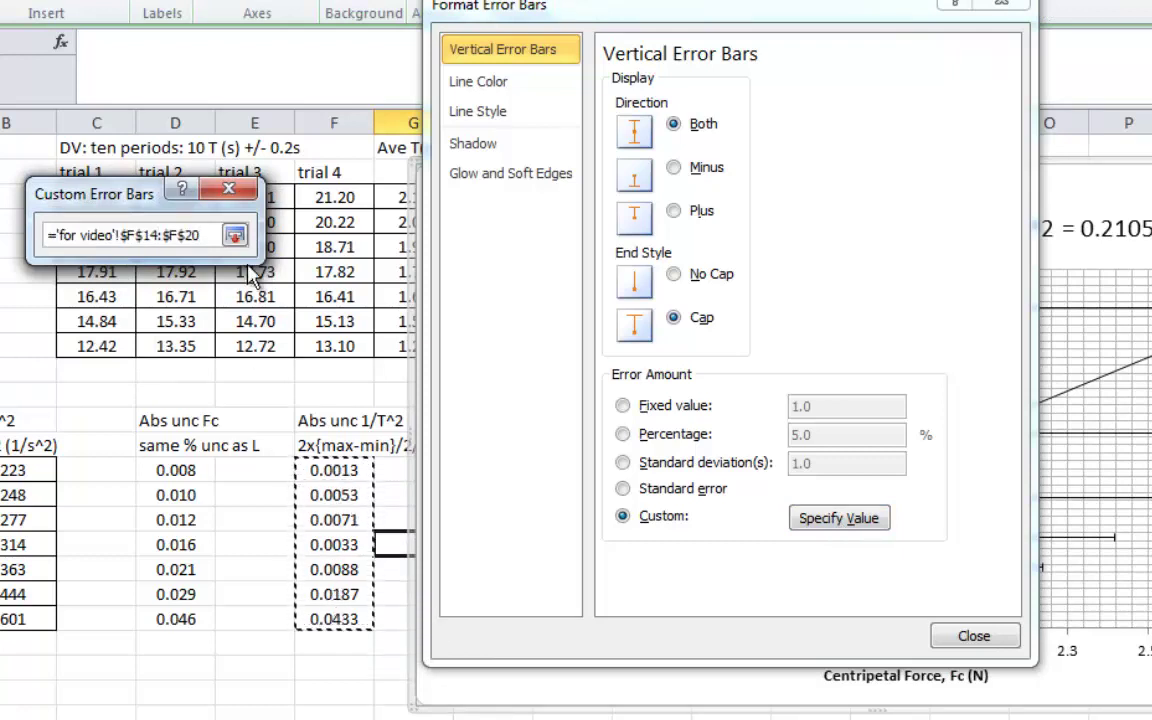
{"action": "left_click", "coordinate": [234, 236]}
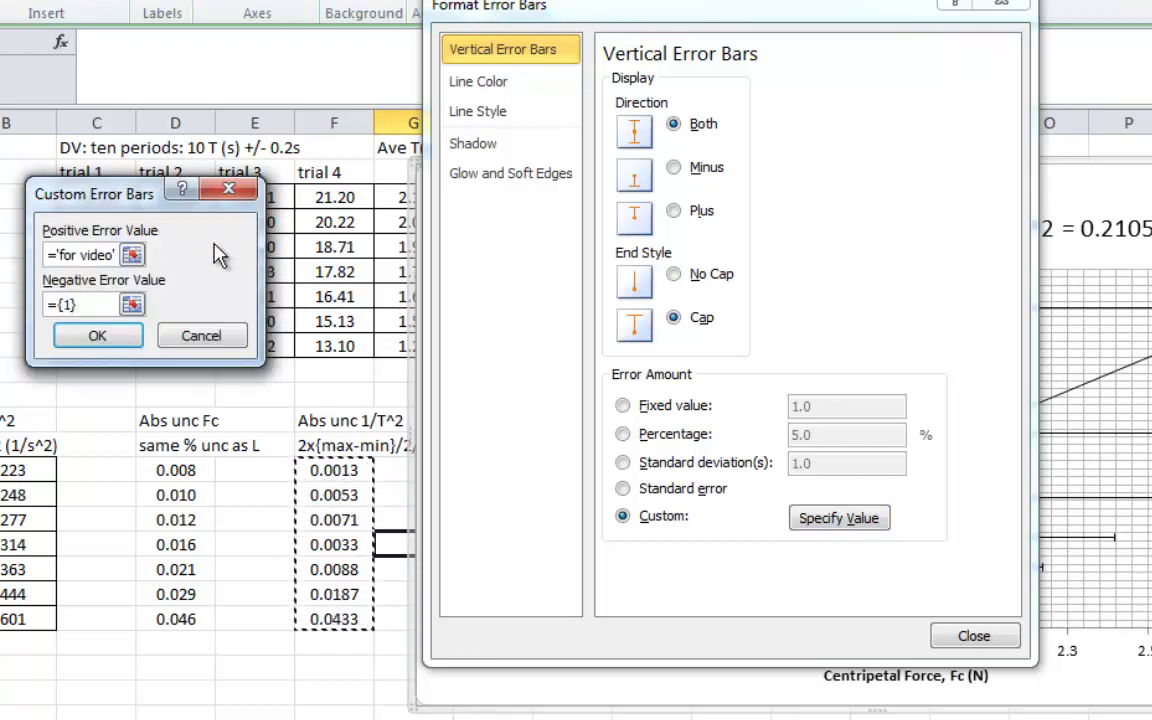
- Specify F14:F20 as the negative error value of the custom vertical error bars
{"action": "left_click", "coordinate": [131, 304]}
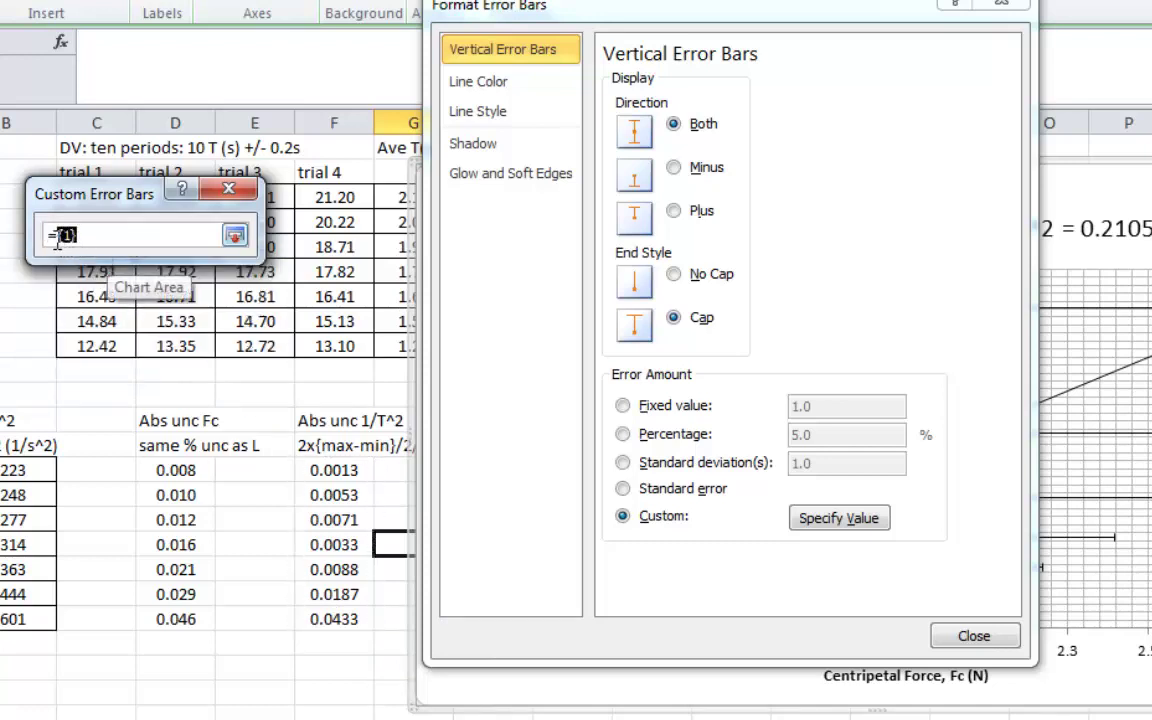
{"action": "left_click_drag", "start_coordinate": [337, 468], "coordinate": [345, 622]}
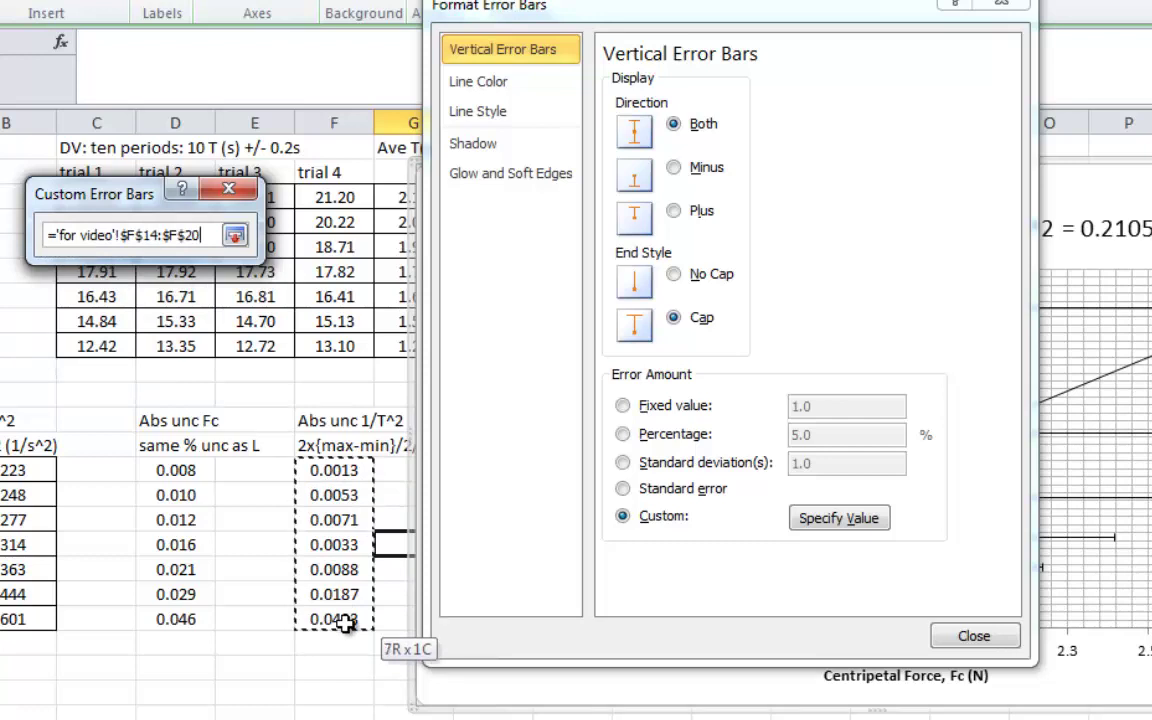
{"action": "left_click", "coordinate": [234, 235]}
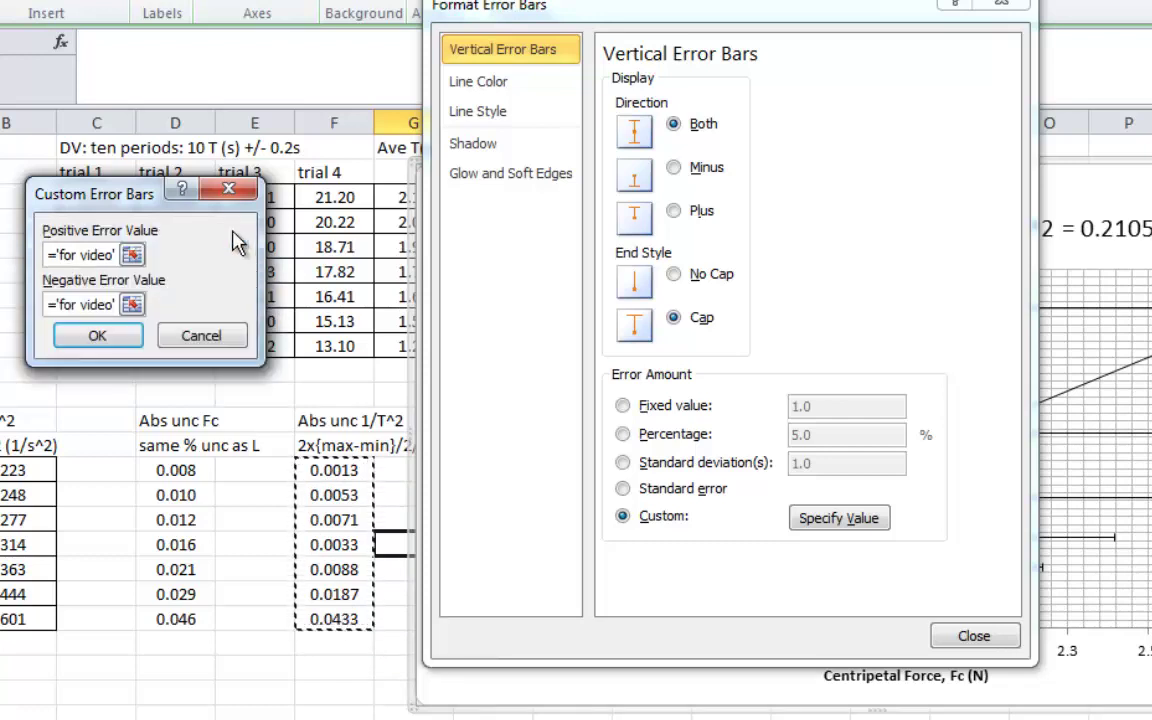
- Apply the custom vertical error values to the chart and open the formatting options for the horizontal error bars
{"action": "left_click", "coordinate": [99, 337]}
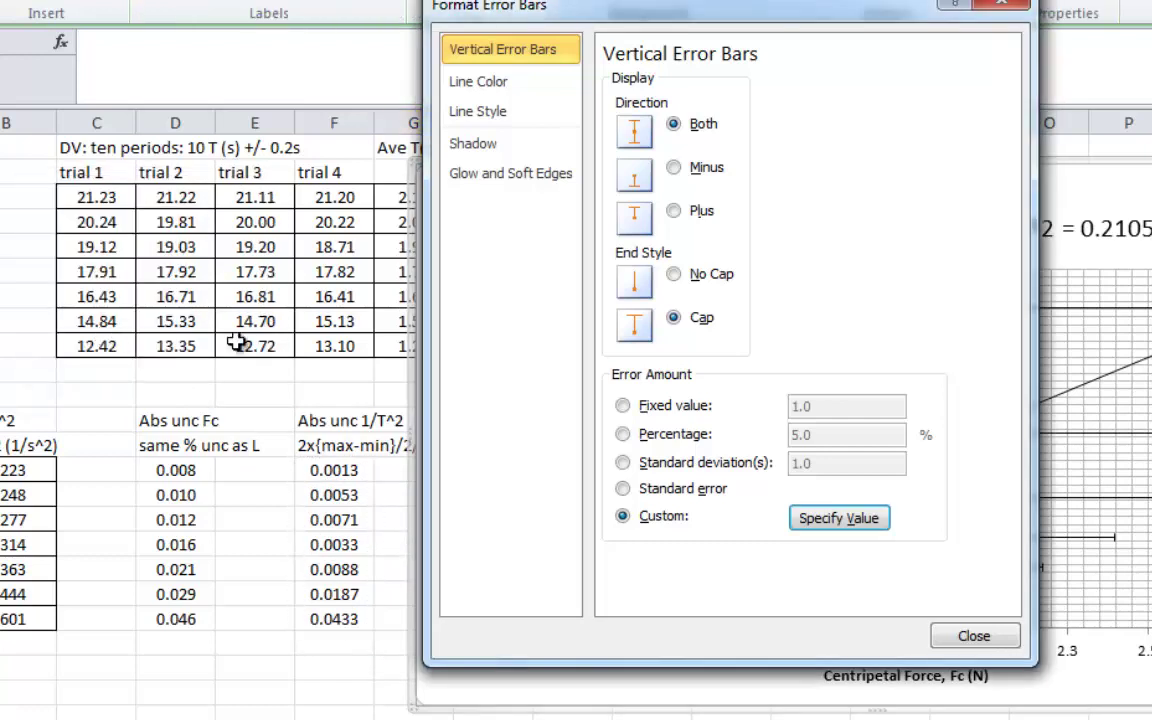
{"action": "left_click", "coordinate": [975, 637]}
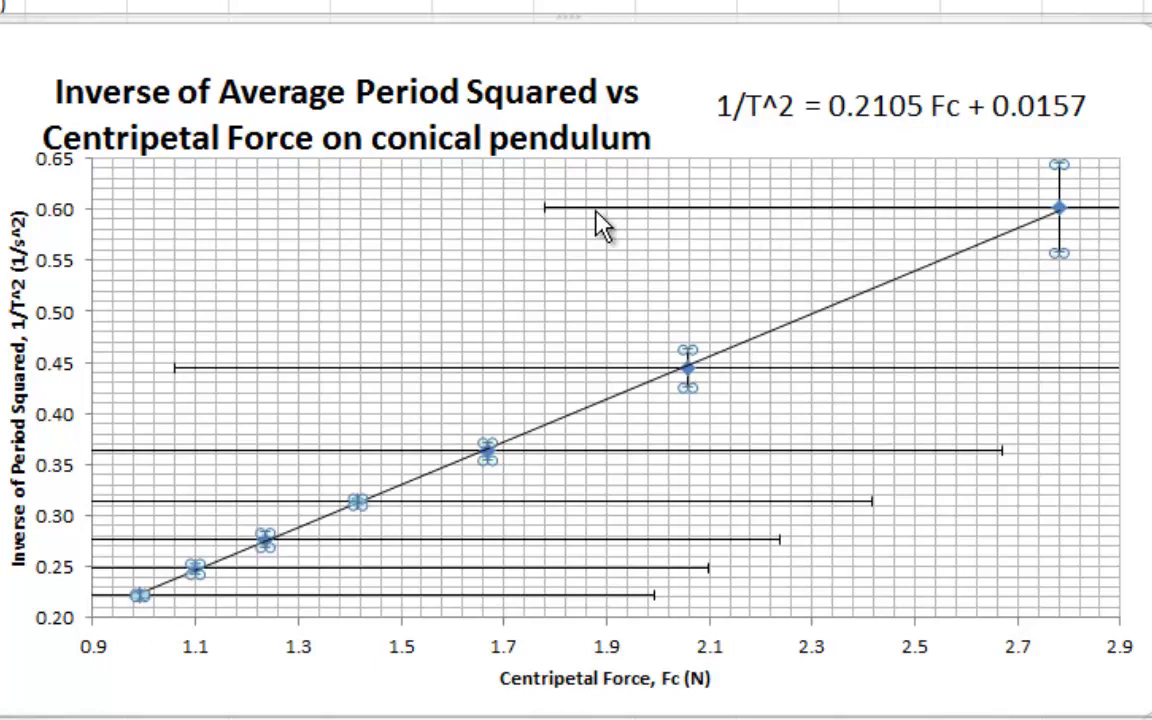
{"action": "left_click", "coordinate": [560, 211]}
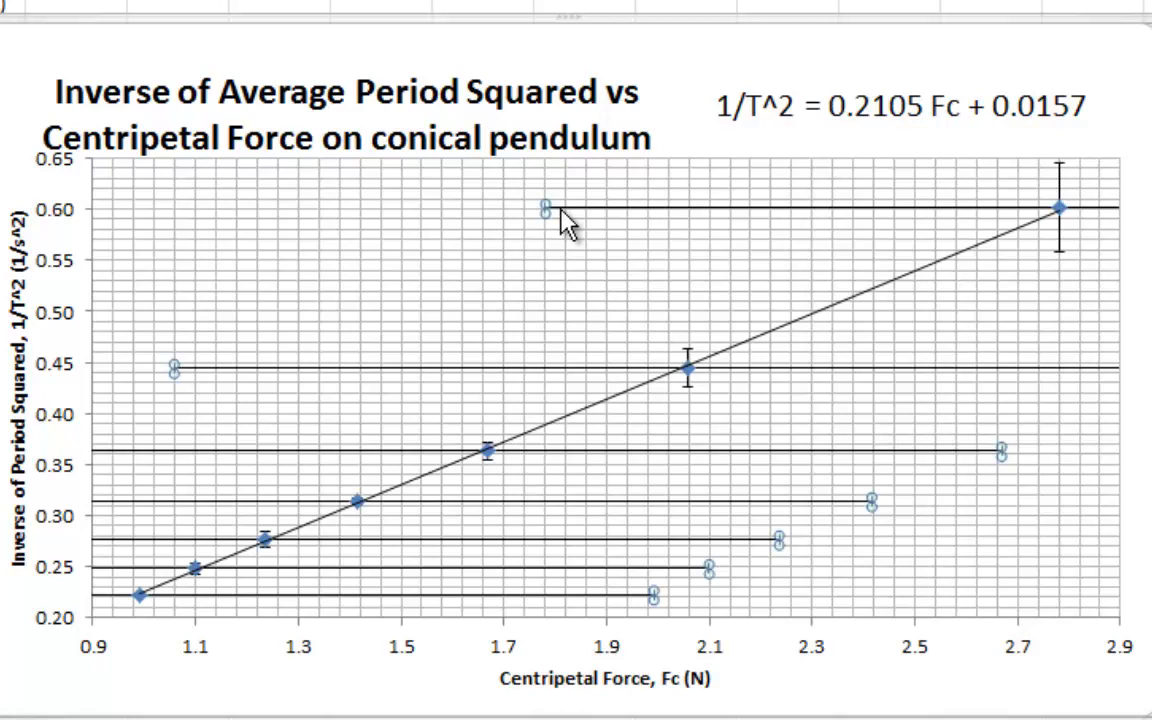
{"action": "right_click", "coordinate": [561, 213]}
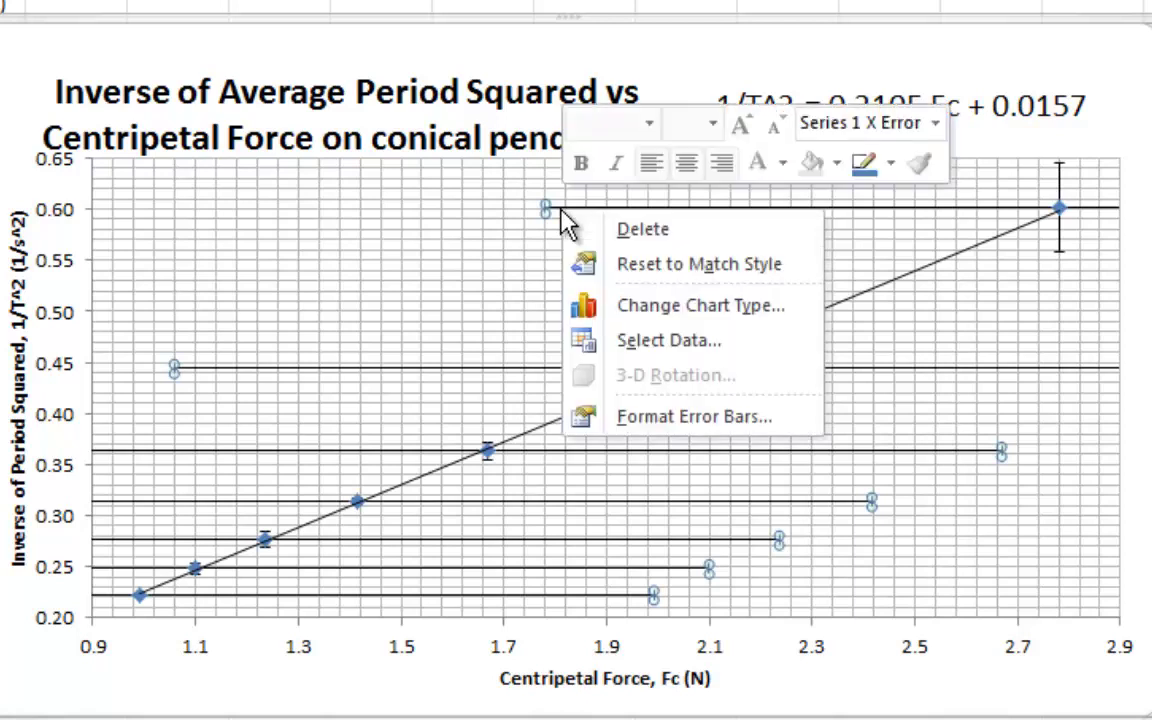
{"action": "left_click", "coordinate": [693, 416]}
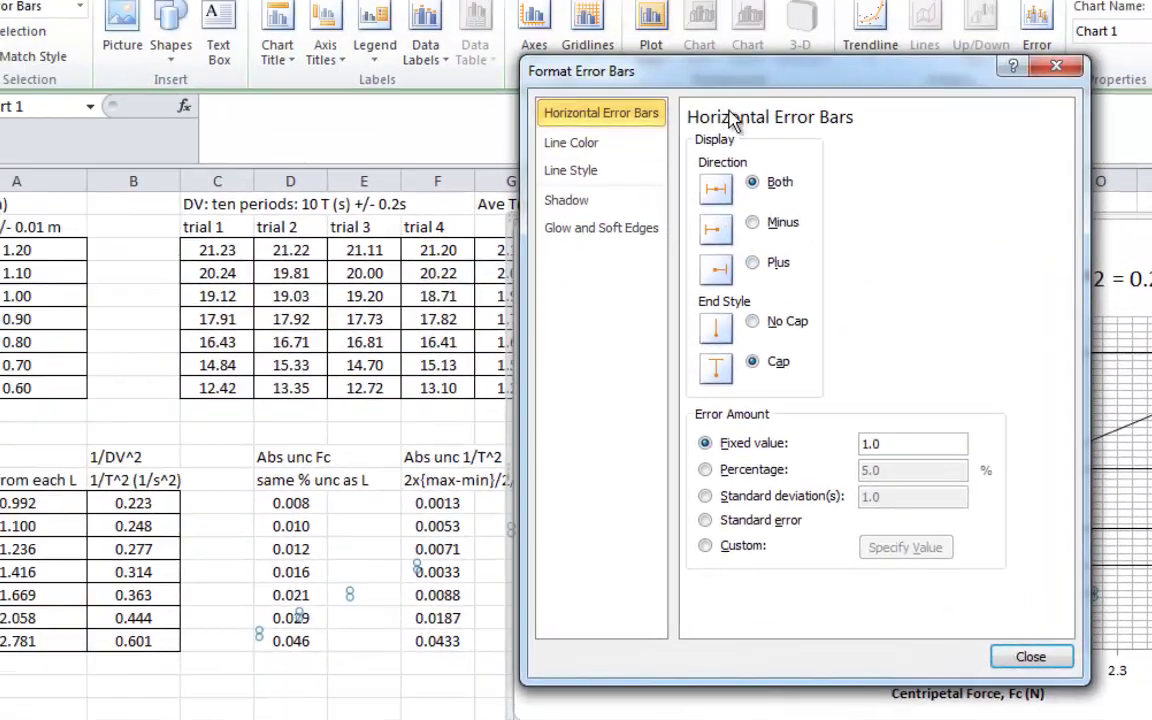
- Set the horizontal error bars to a custom error amount, with D14:D20 as the positive error value
{"action": "left_click", "coordinate": [706, 546]}
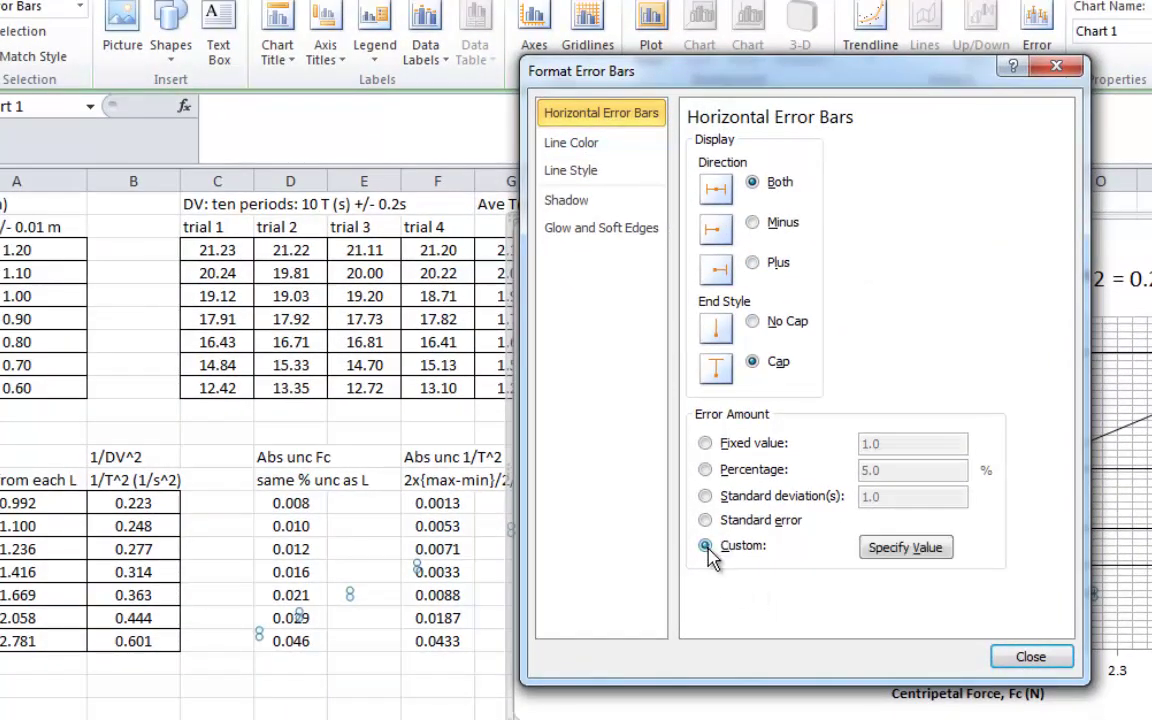
{"action": "left_click", "coordinate": [905, 548]}
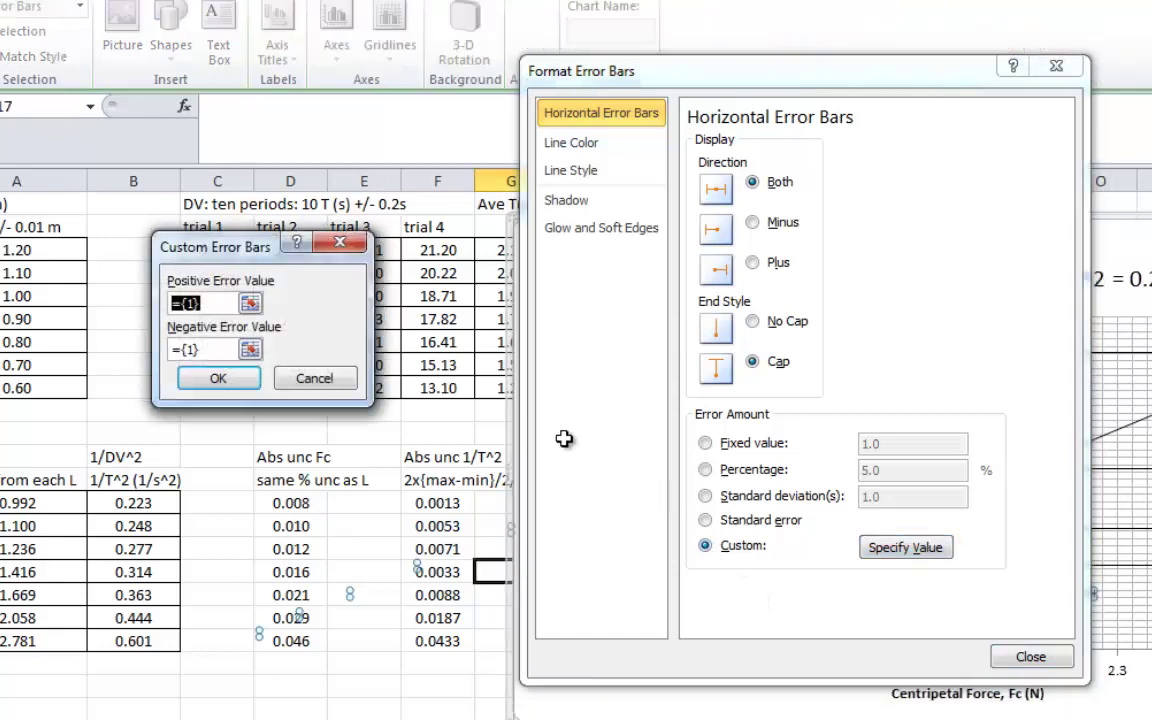
{"action": "left_click", "coordinate": [250, 303]}
{"action": "left_click_drag", "start_coordinate": [268, 503], "coordinate": [272, 637]}
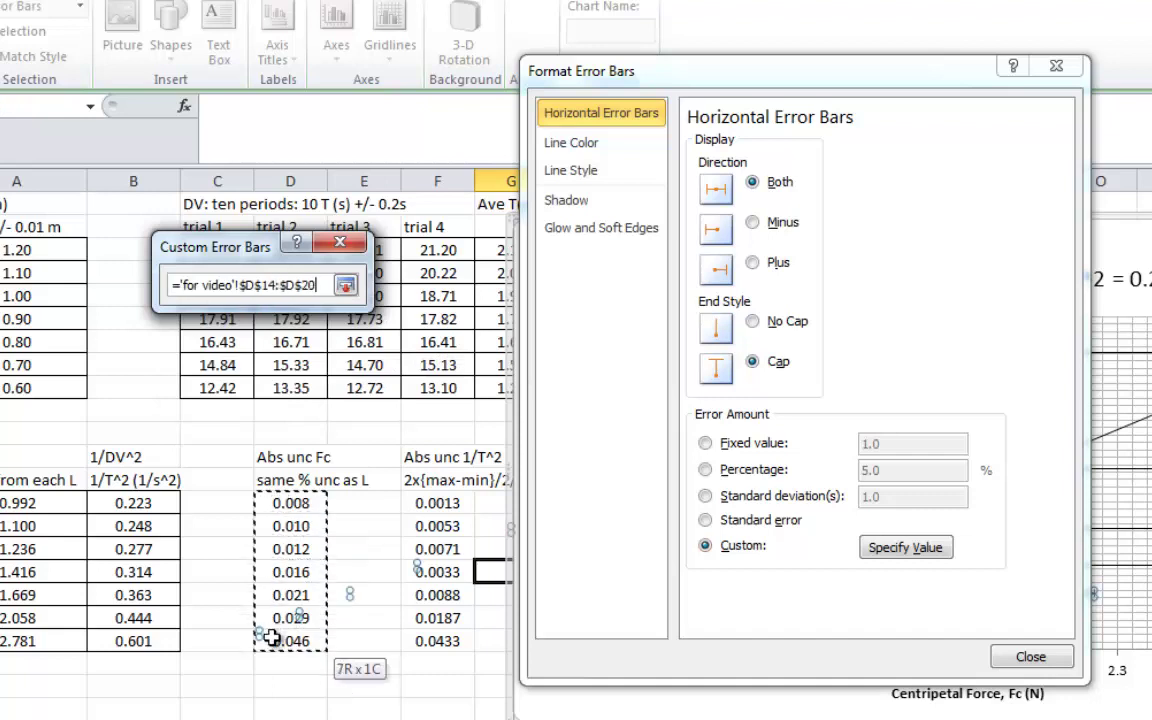
{"action": "left_click", "coordinate": [344, 286]}
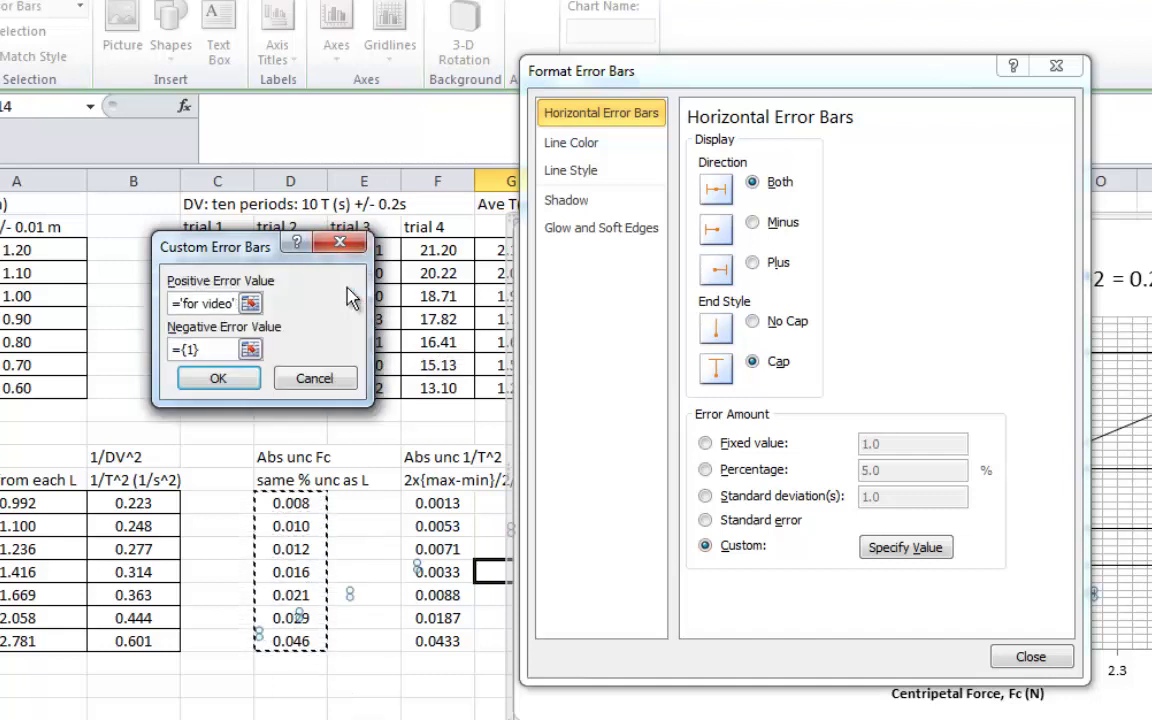
- Specify D14:D20 as the negative error value of the horizontal error bars and apply the custom values
{"action": "left_click", "coordinate": [250, 349]}
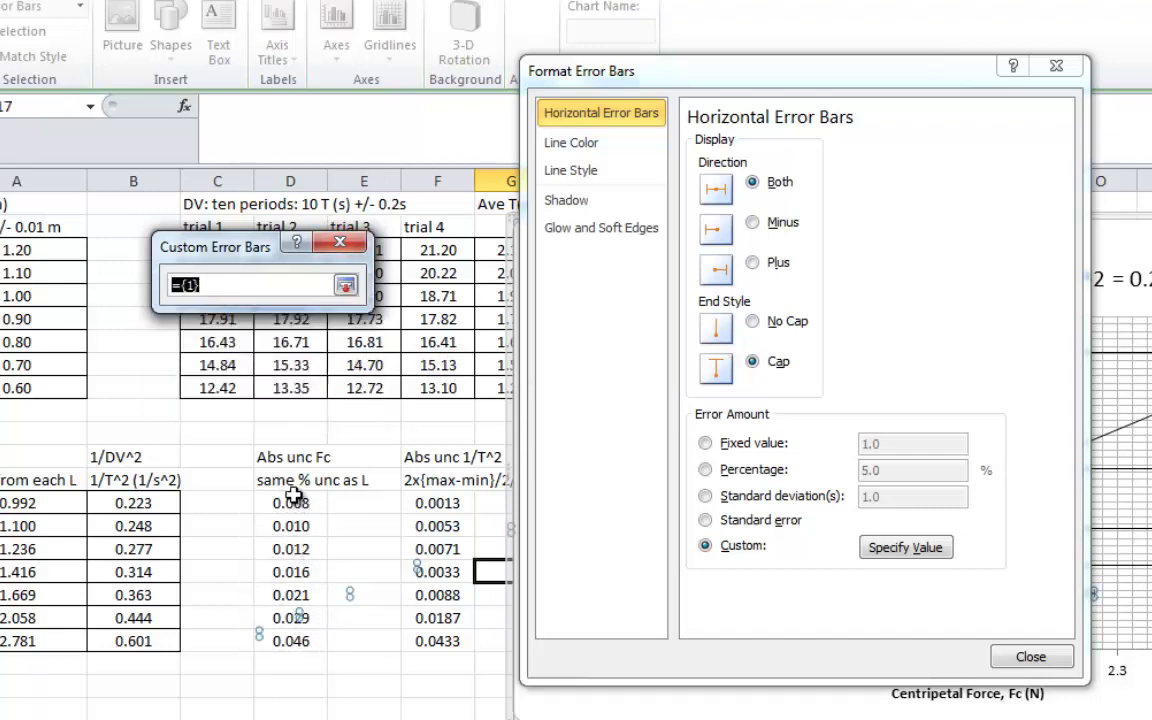
{"action": "left_click_drag", "start_coordinate": [293, 495], "coordinate": [290, 641]}
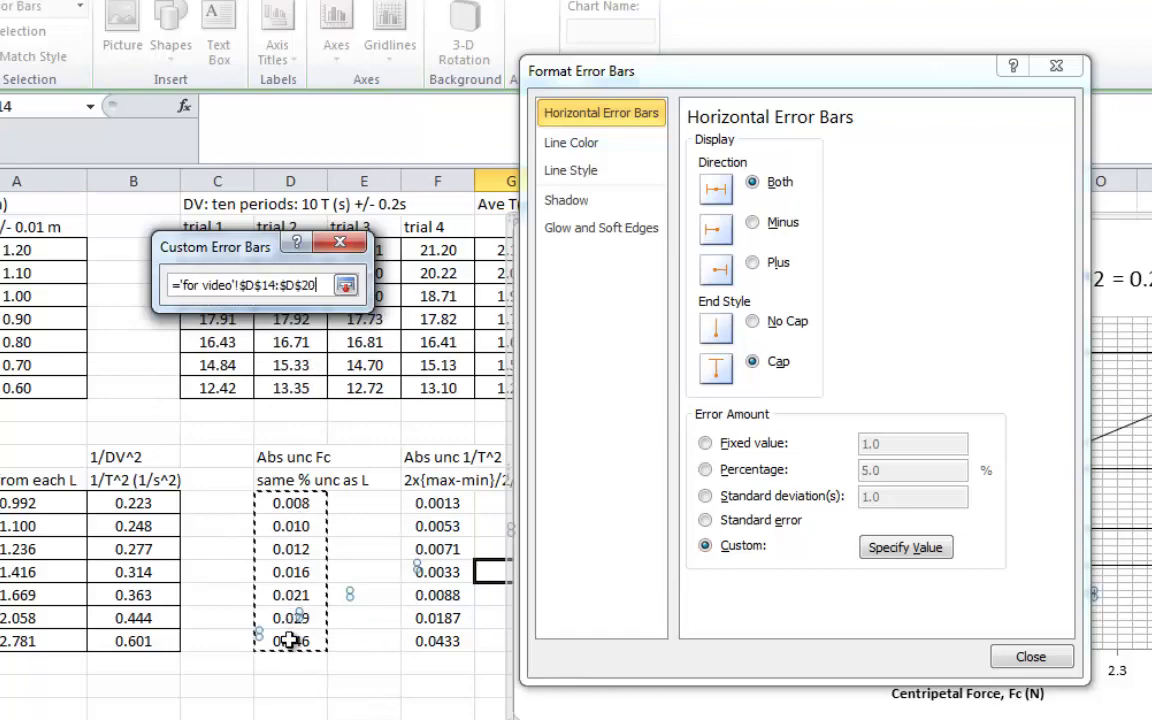
{"action": "left_click", "coordinate": [345, 285]}
{"action": "left_click", "coordinate": [196, 383]}
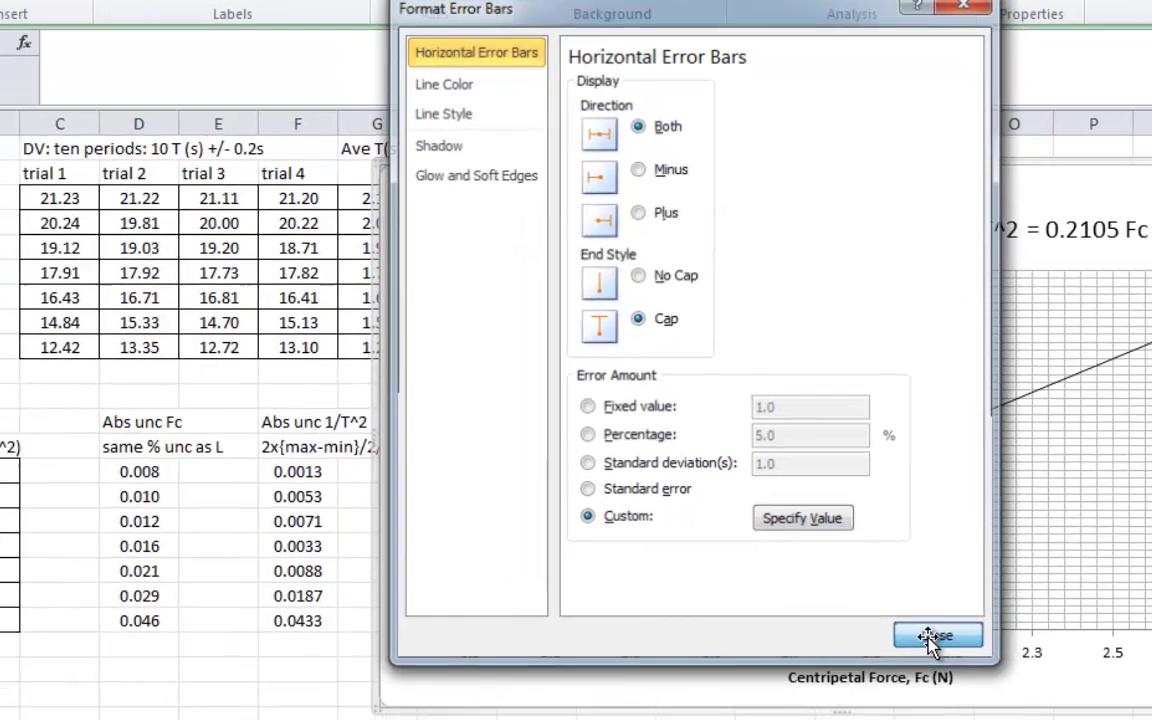
{"action": "left_click", "coordinate": [1024, 660]}
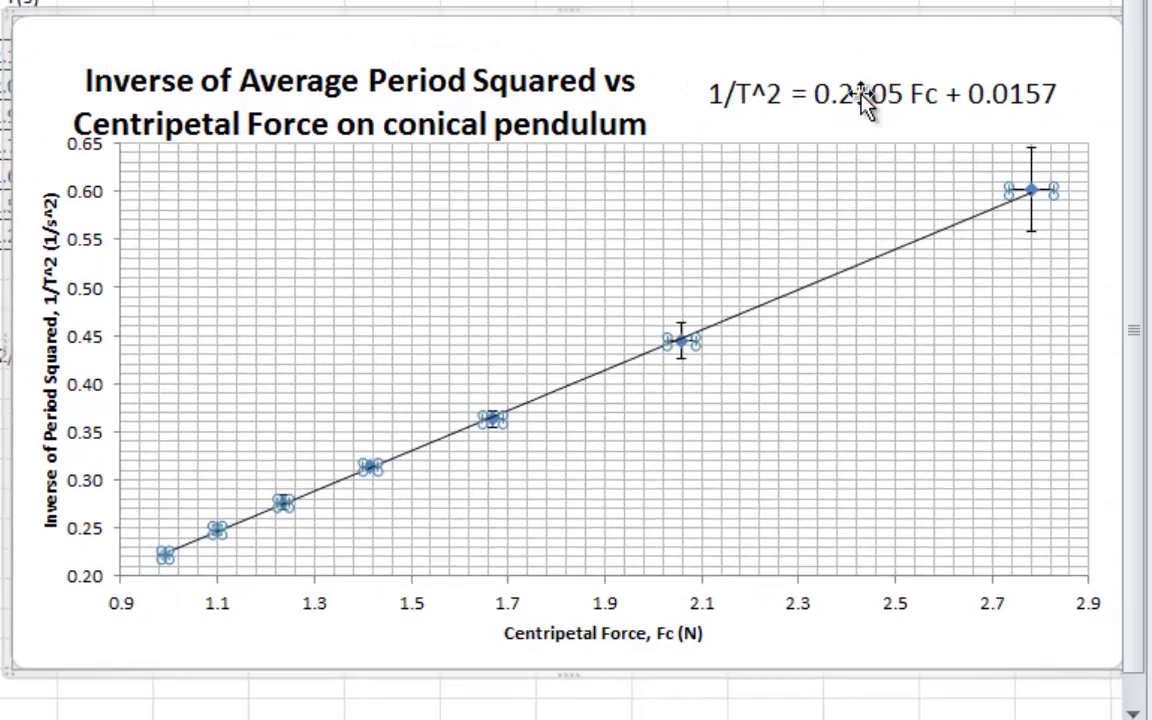
- Move the chart title slightly upward so it clears the 0.65 label of the vertical axis
{"action": "left_click", "coordinate": [670, 50]}
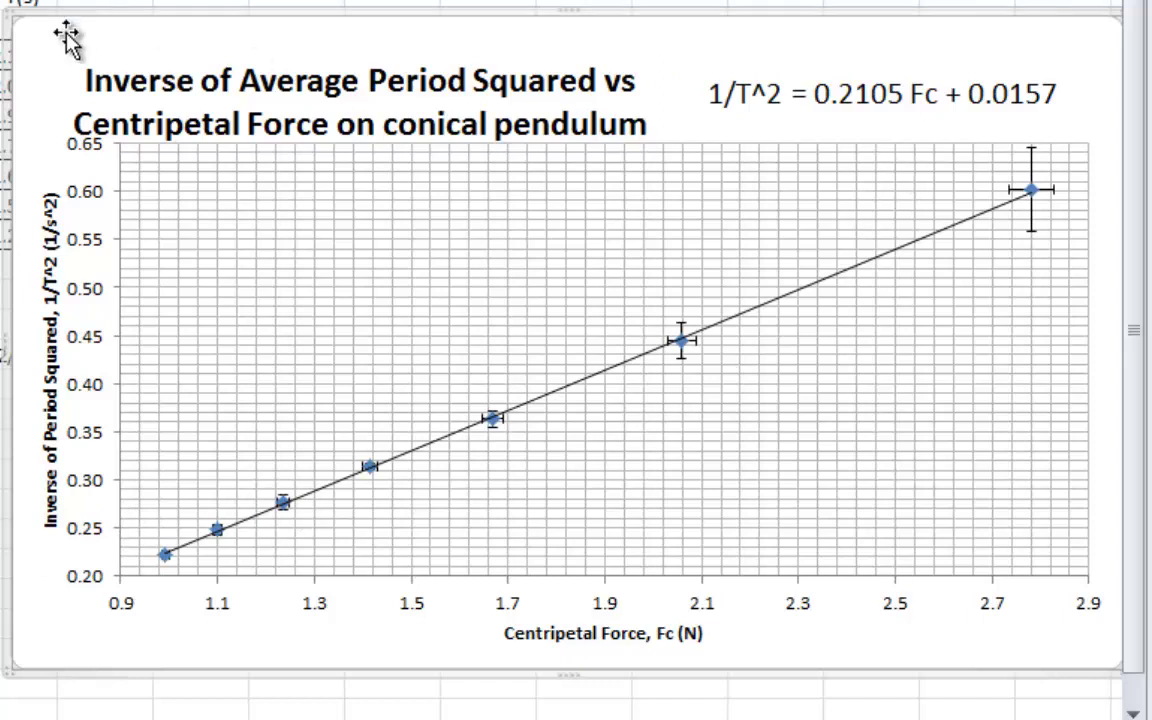
{"action": "left_click", "coordinate": [293, 70]}
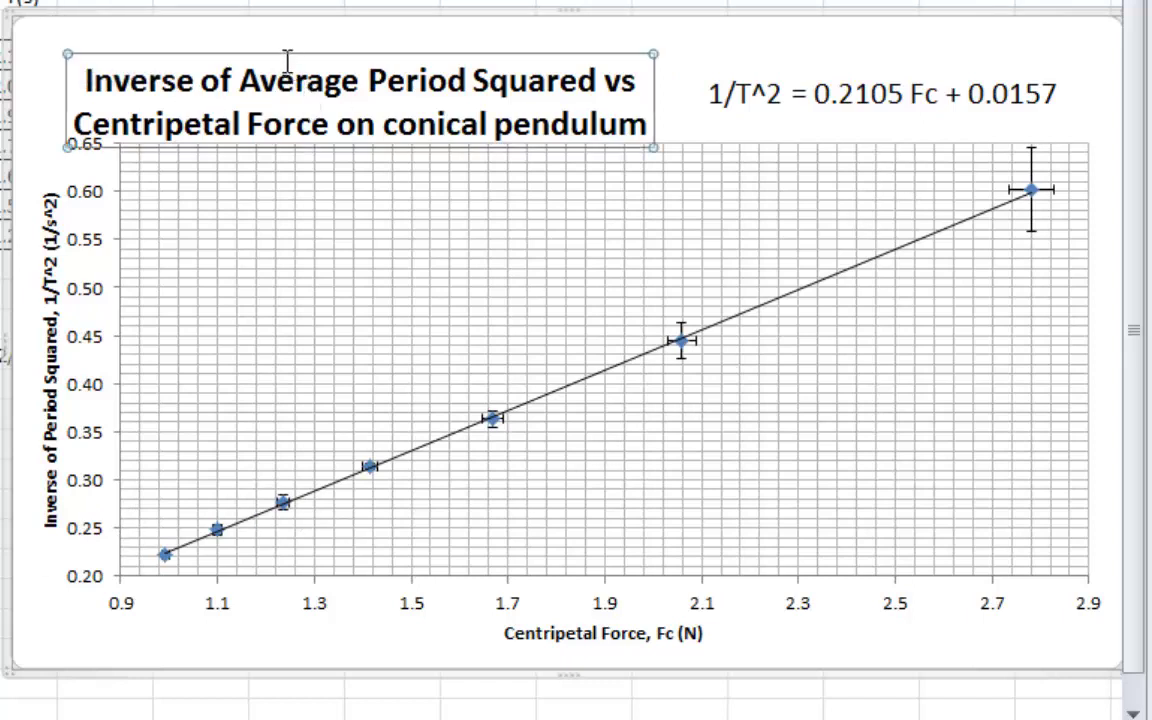
{"action": "left_click_drag", "start_coordinate": [285, 50], "coordinate": [283, 37]}
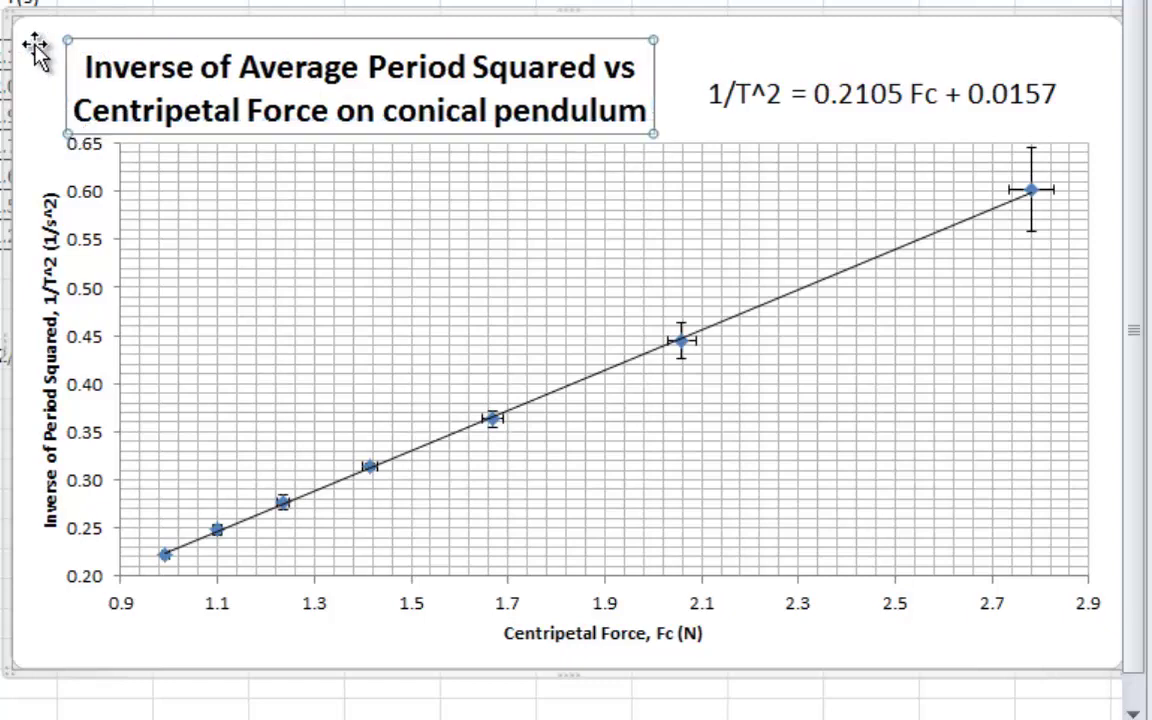